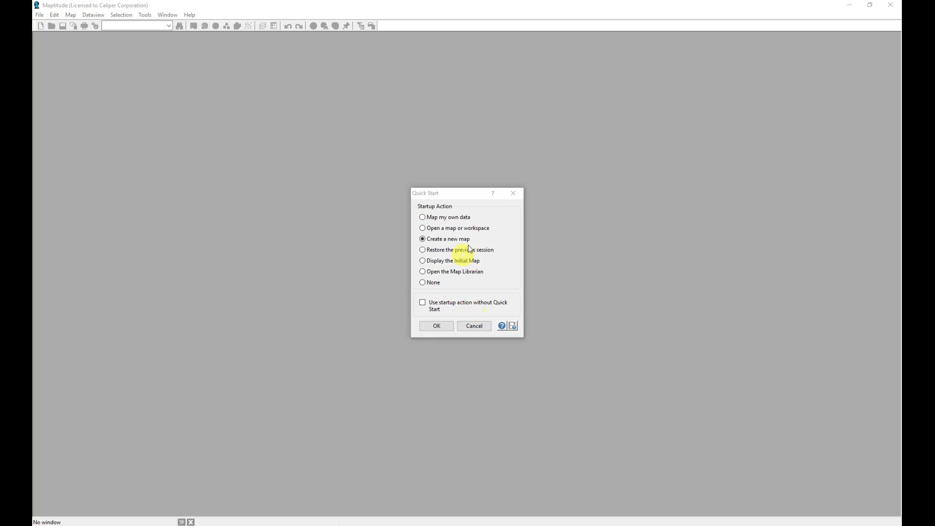
From Quick Start, open Routing.map from the Training folder
{"action": "left_click", "coordinate": [444, 207]}
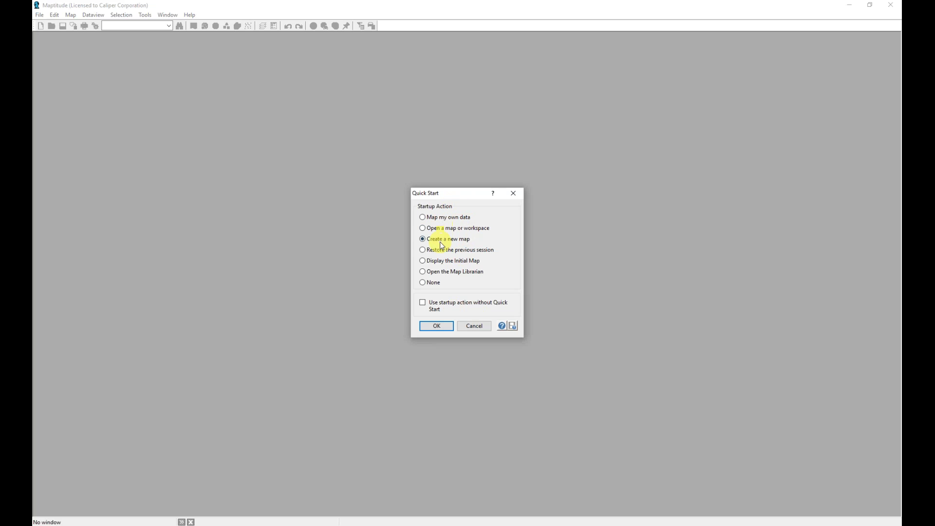
{"action": "left_click", "coordinate": [436, 228]}
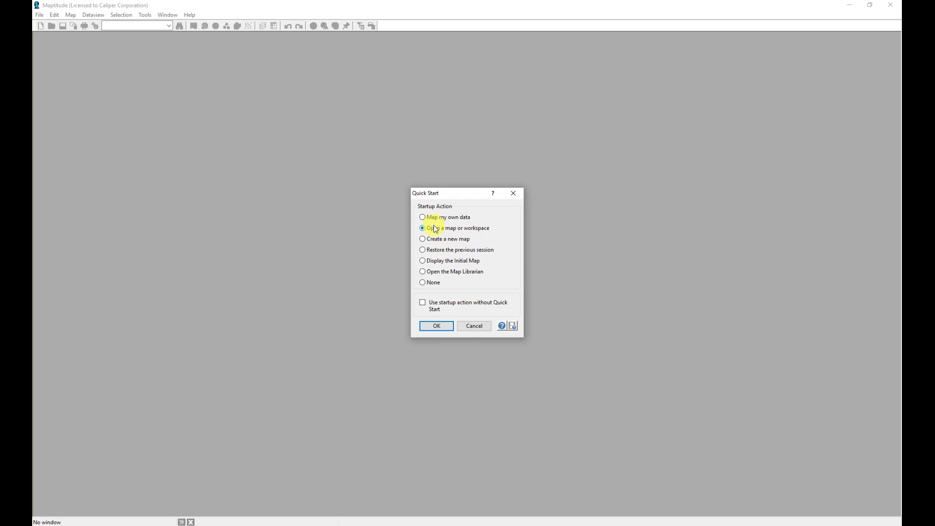
{"action": "left_click", "coordinate": [437, 325]}
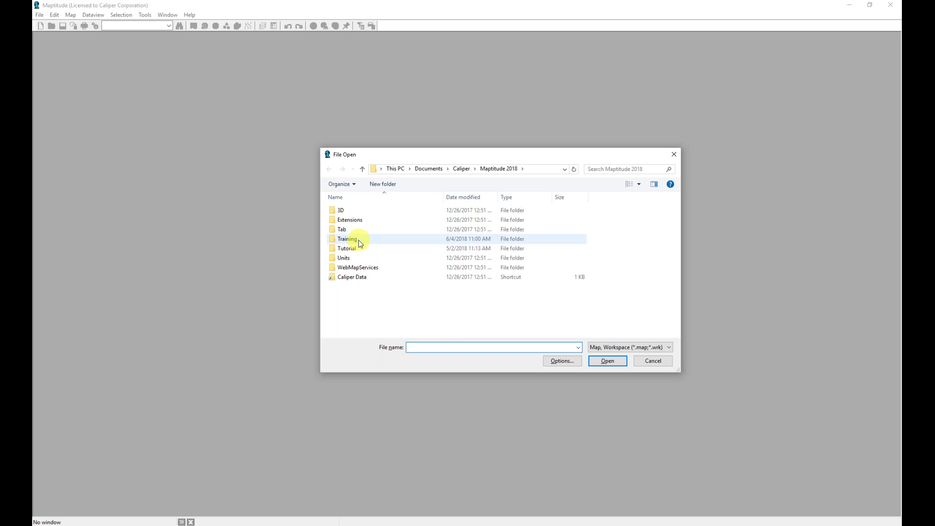
{"action": "double_click", "coordinate": [358, 240]}
{"action": "left_click", "coordinate": [358, 214]}
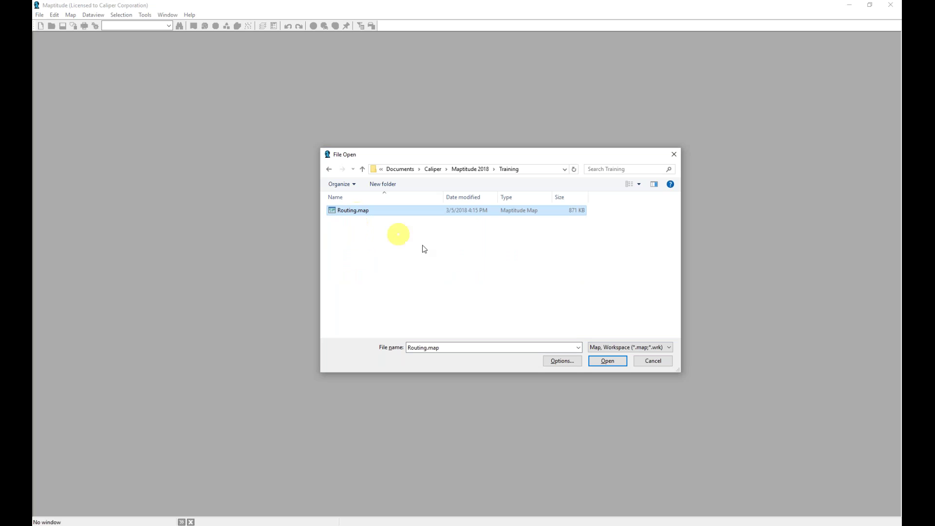
{"action": "left_click", "coordinate": [609, 361]}
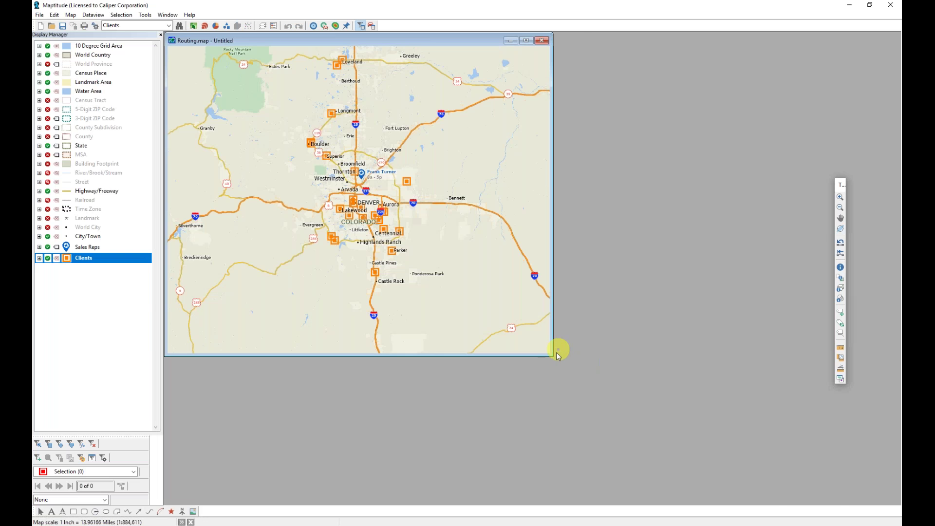
Enlarge the Routing map window to fill most of the workspace, then narrow it slightly
{"action": "mouse_move", "coordinate": [553, 355]}
{"action": "left_mouse_down"}
{"action": "mouse_move", "coordinate": [830, 502]}
{"action": "mouse_move", "coordinate": [811, 495]}
{"action": "left_mouse_up"}
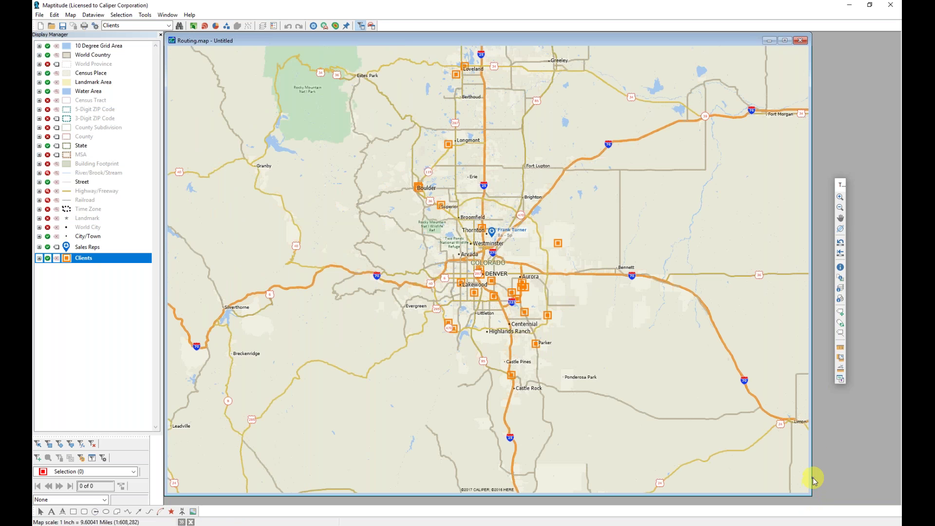
{"action": "left_click_drag", "start_coordinate": [812, 480], "coordinate": [708, 477]}
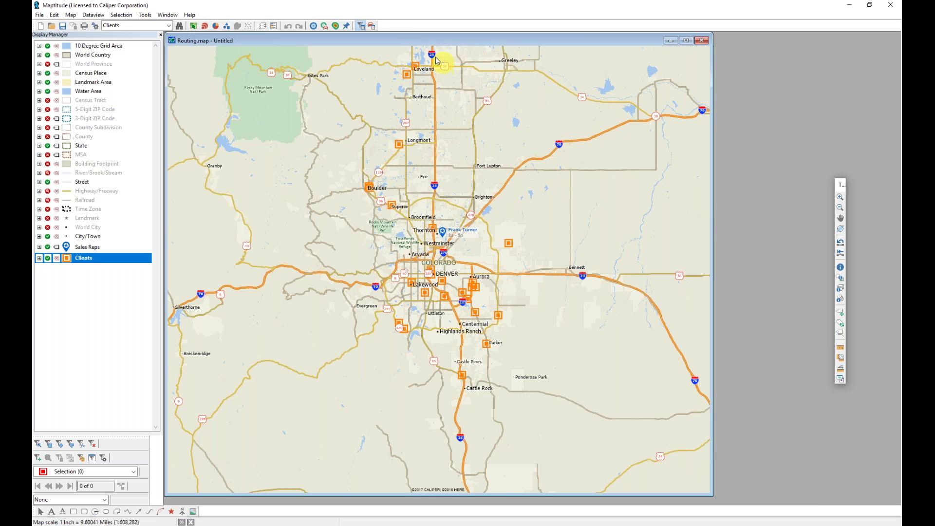
{"action": "left_click", "coordinate": [370, 25]}
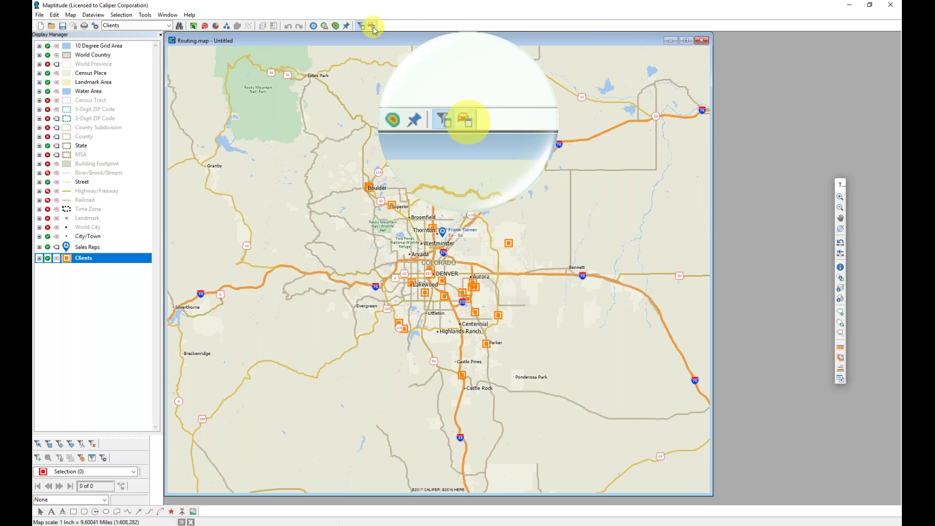
Launch the Routing & Directions Manager, dismiss its disclaimer, and move the panel higher
{"action": "left_click", "coordinate": [372, 27]}
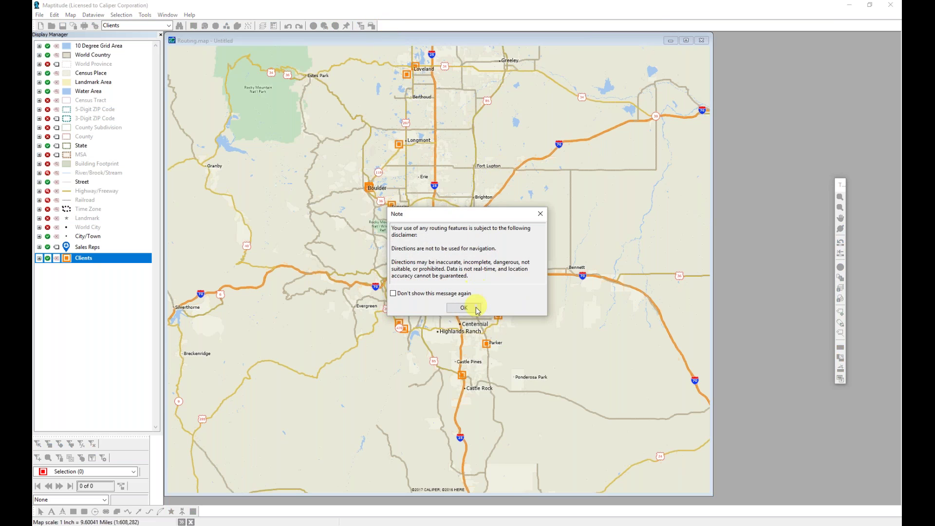
{"action": "left_click", "coordinate": [463, 307]}
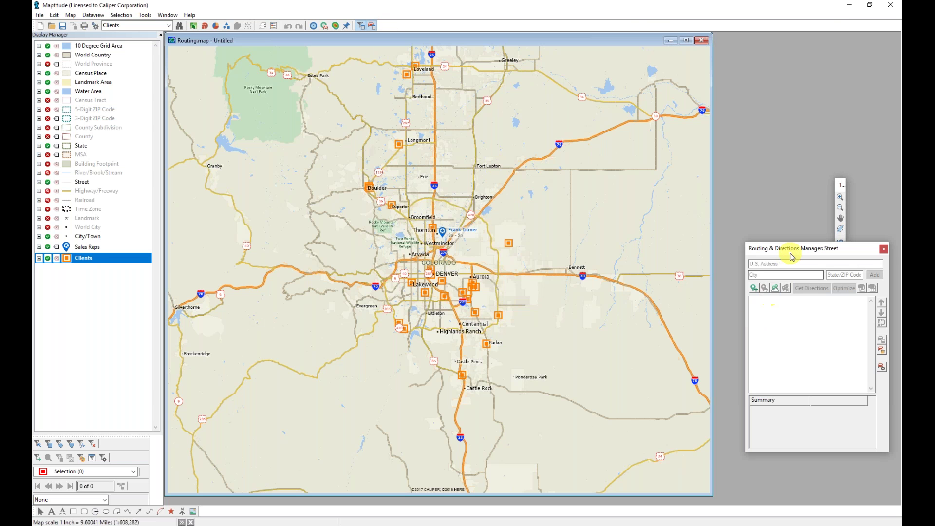
{"action": "left_click_drag", "start_coordinate": [790, 257], "coordinate": [783, 113]}
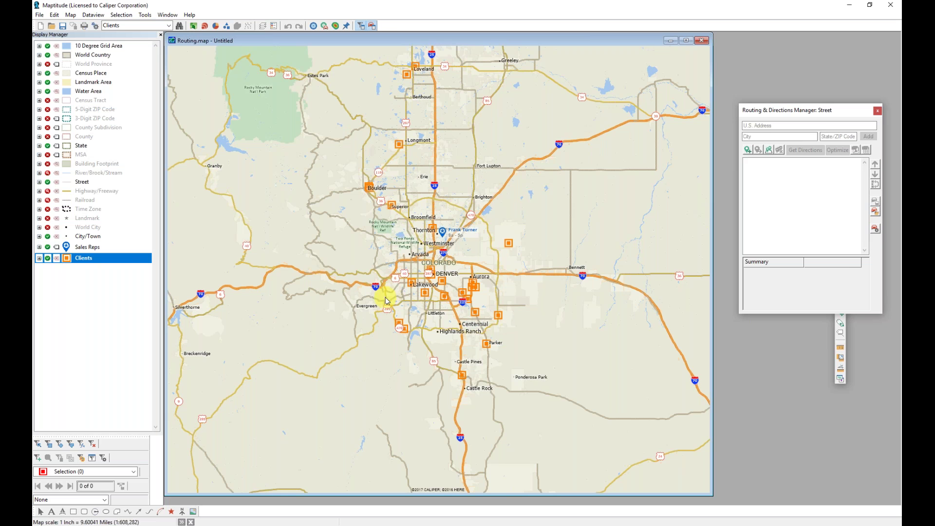
Place five client stops on the map, from N Valley Hwy through Norwich St, W 26th Ave and Asbury Ave to E Lake View Rd
{"action": "left_click", "coordinate": [748, 149]}
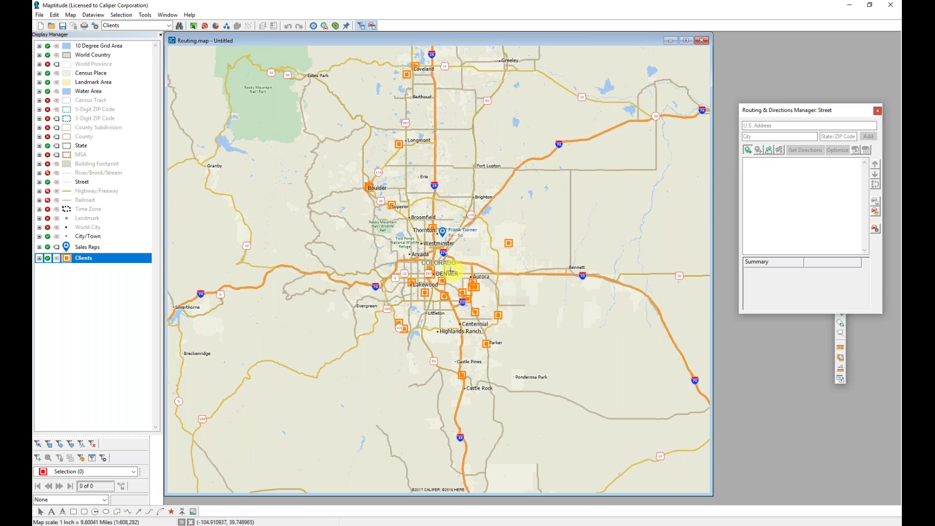
{"action": "left_click", "coordinate": [434, 256]}
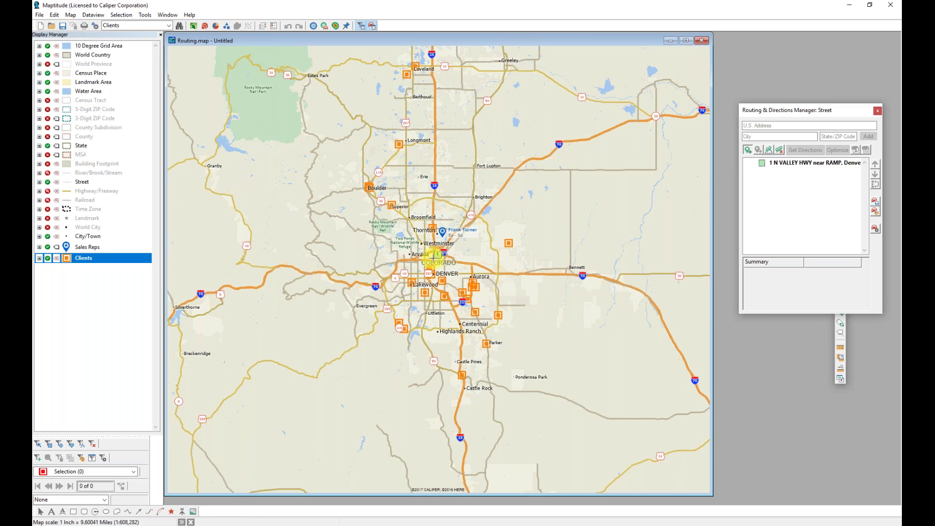
{"action": "left_click", "coordinate": [421, 237]}
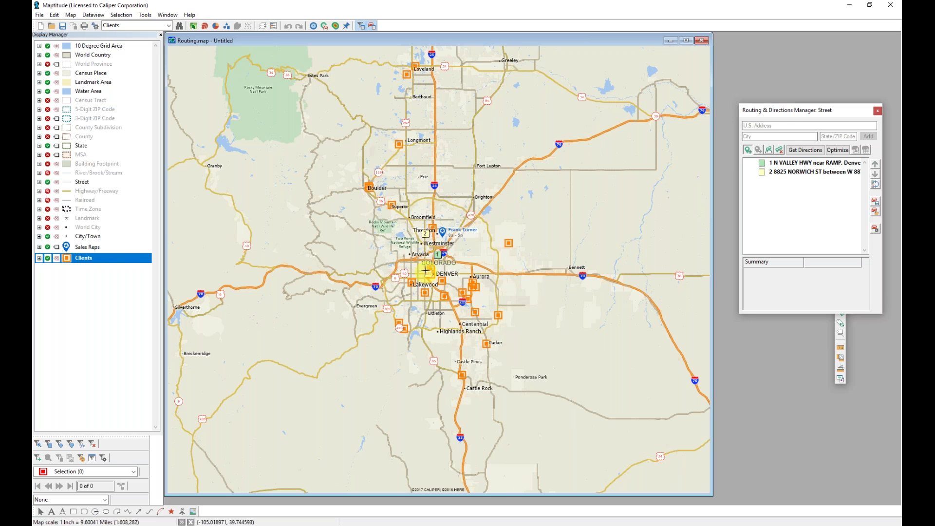
{"action": "left_click", "coordinate": [429, 265]}
{"action": "left_click", "coordinate": [452, 291]}
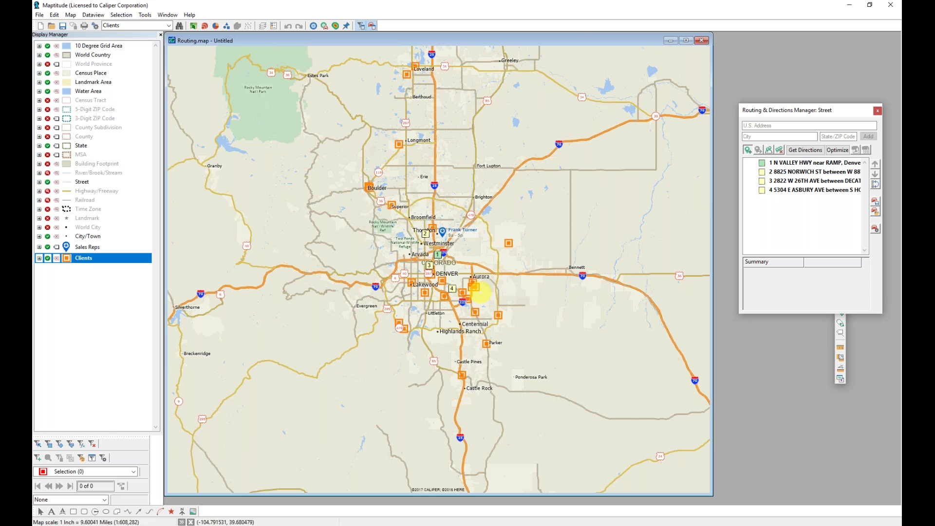
{"action": "left_click", "coordinate": [474, 307]}
{"action": "left_click", "coordinate": [468, 305]}
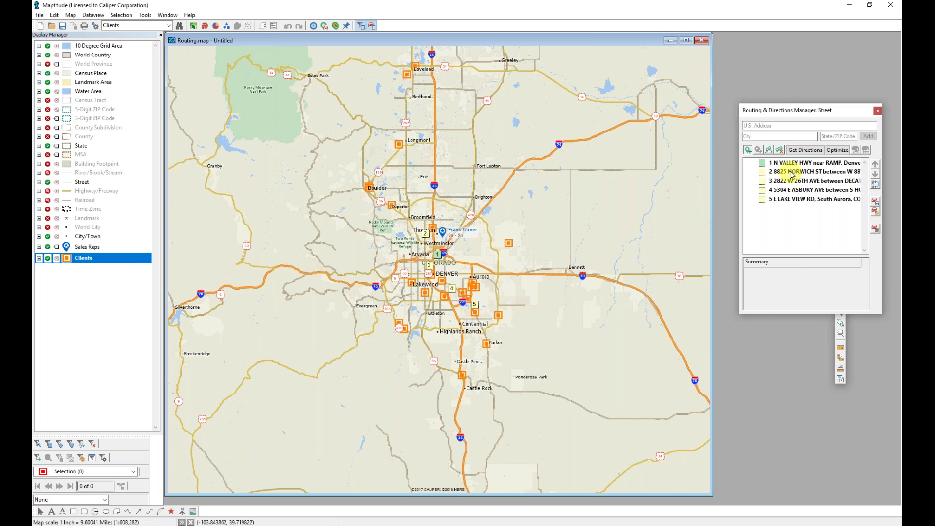
Set stop 1, N Valley Hwy, as the route's end as well, confirming the change
{"action": "left_click", "coordinate": [790, 163]}
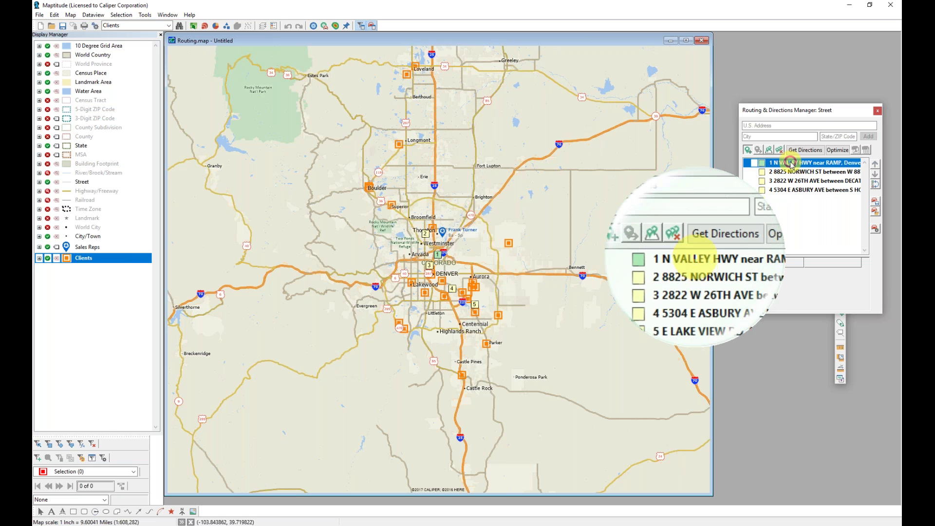
{"action": "right_click", "coordinate": [790, 163]}
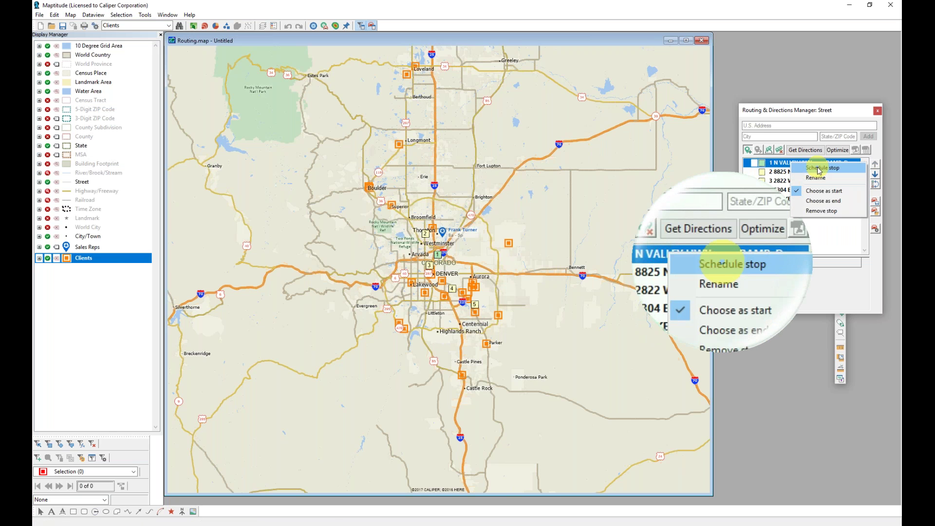
{"action": "left_click", "coordinate": [809, 202]}
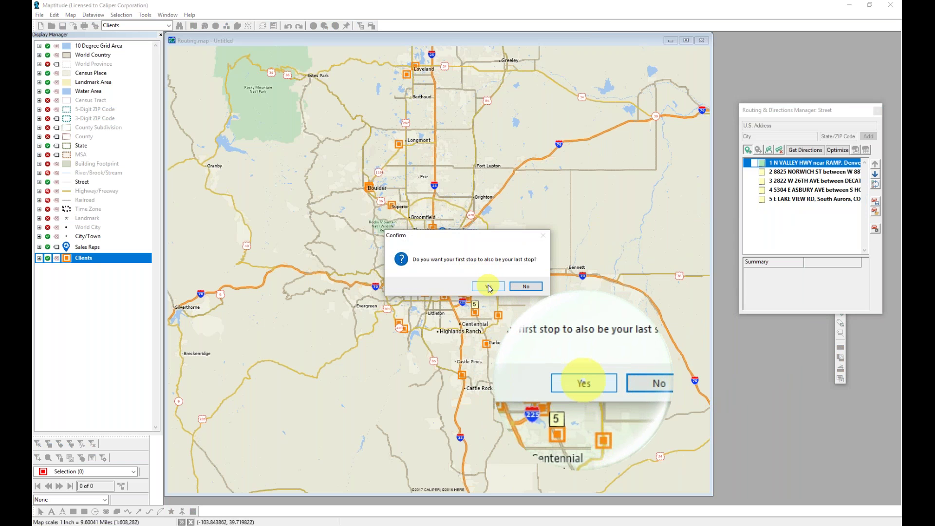
{"action": "left_click", "coordinate": [488, 287]}
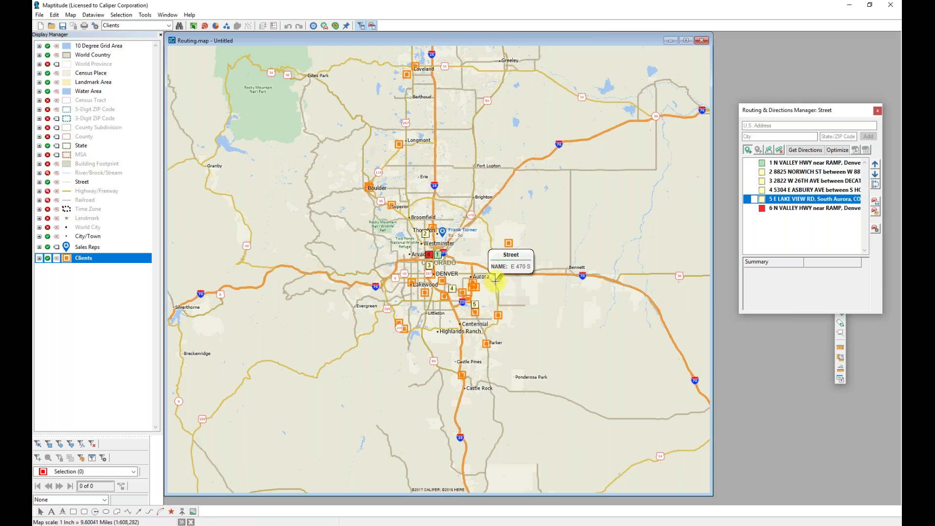
Reorder, reverse and recalculate the stops for a 70.4 mi, 1 h 45 min, $9.82 route
{"action": "left_click", "coordinate": [792, 153]}
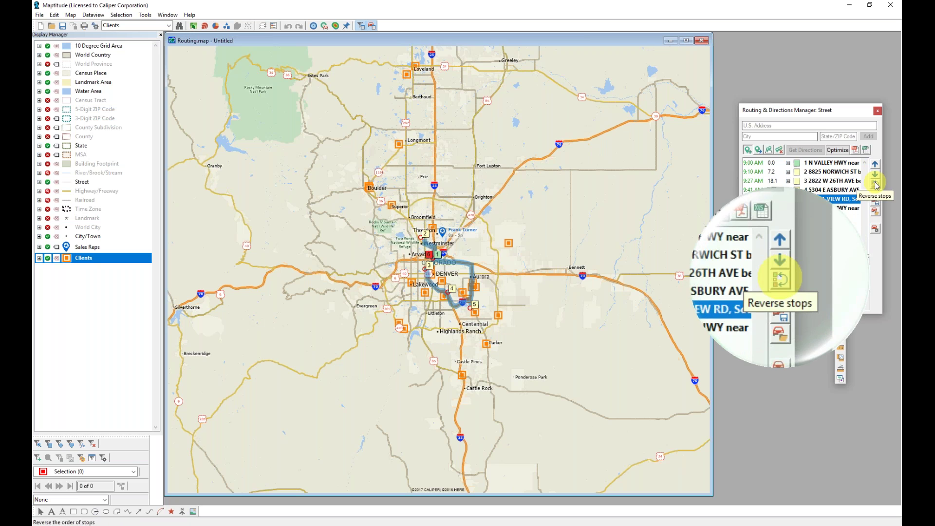
{"action": "left_click", "coordinate": [873, 167]}
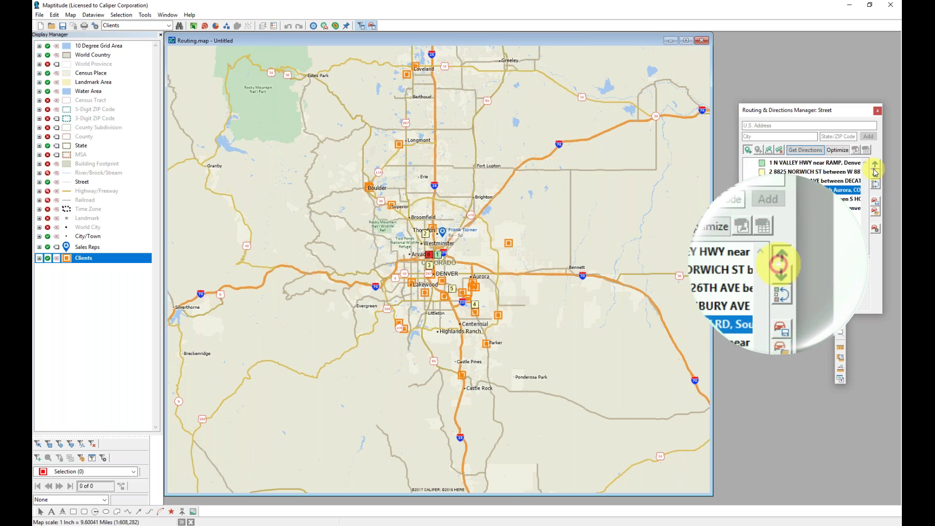
{"action": "left_click", "coordinate": [874, 167]}
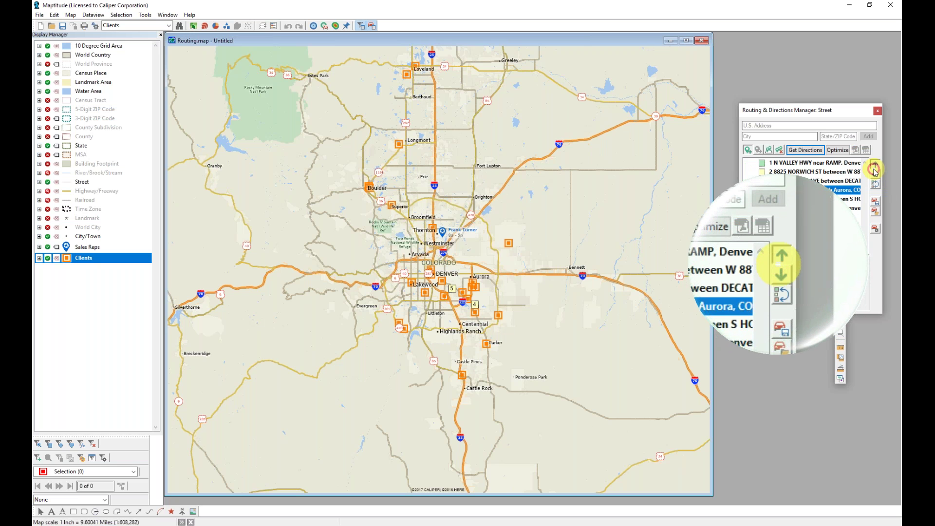
{"action": "left_click", "coordinate": [827, 172]}
{"action": "left_click", "coordinate": [875, 175]}
{"action": "left_click", "coordinate": [875, 175]}
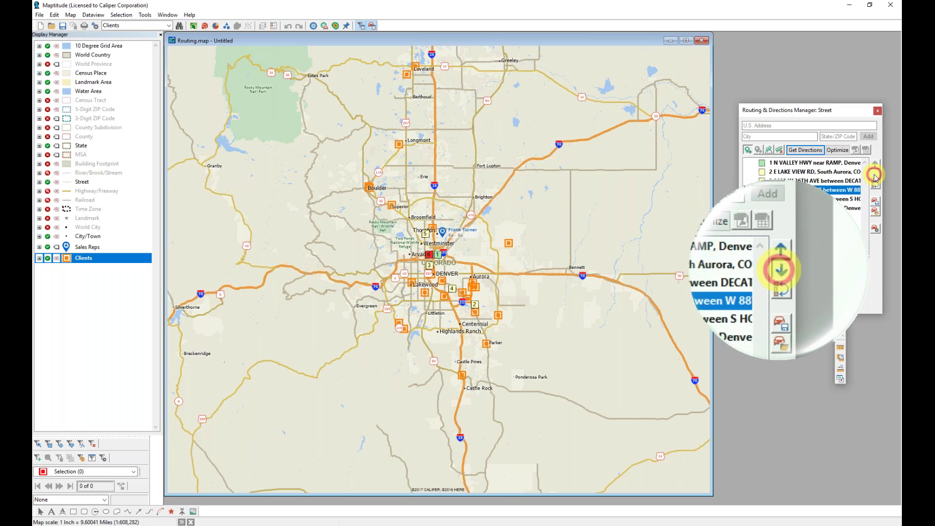
{"action": "left_click", "coordinate": [874, 175]}
{"action": "left_click", "coordinate": [875, 175]}
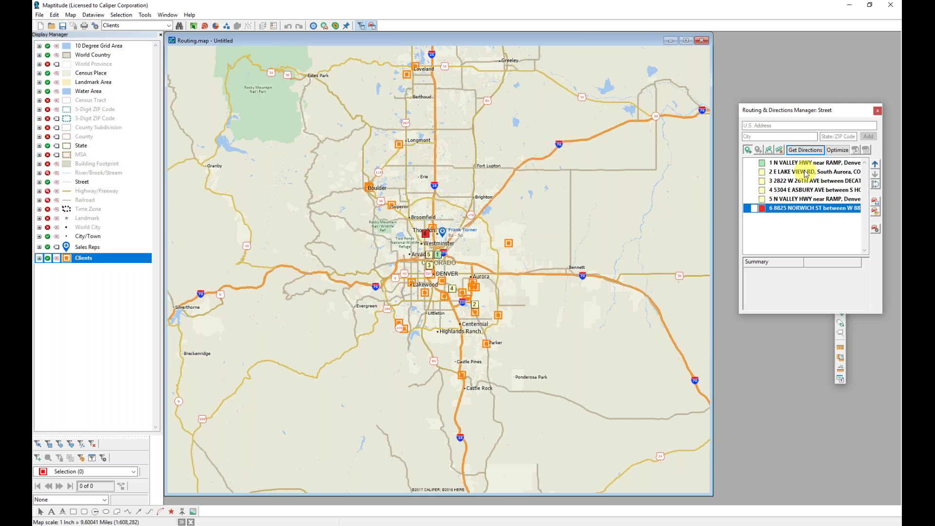
{"action": "left_click", "coordinate": [804, 150]}
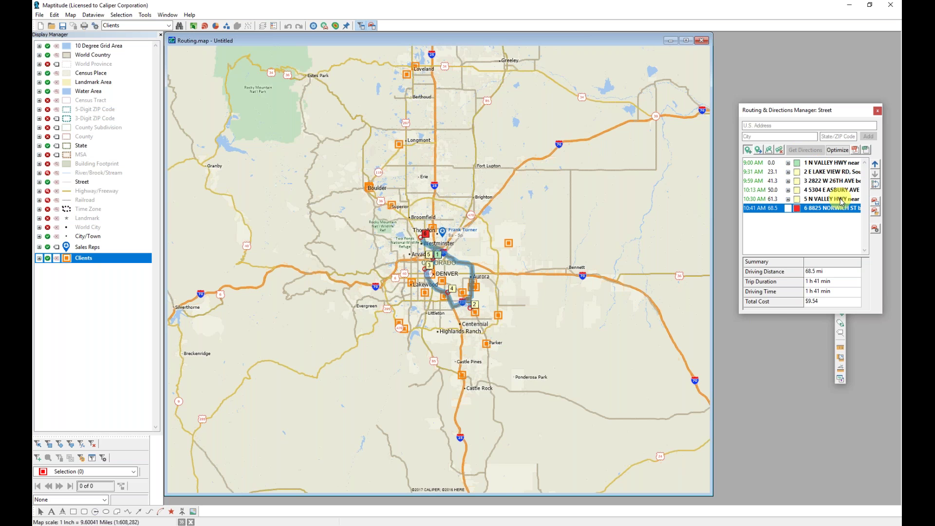
{"action": "left_click", "coordinate": [876, 186]}
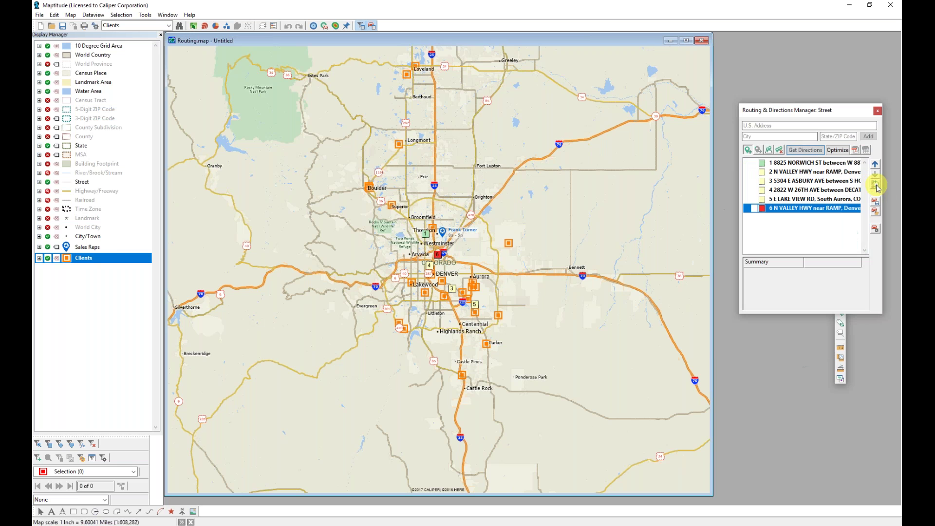
{"action": "left_click", "coordinate": [803, 151]}
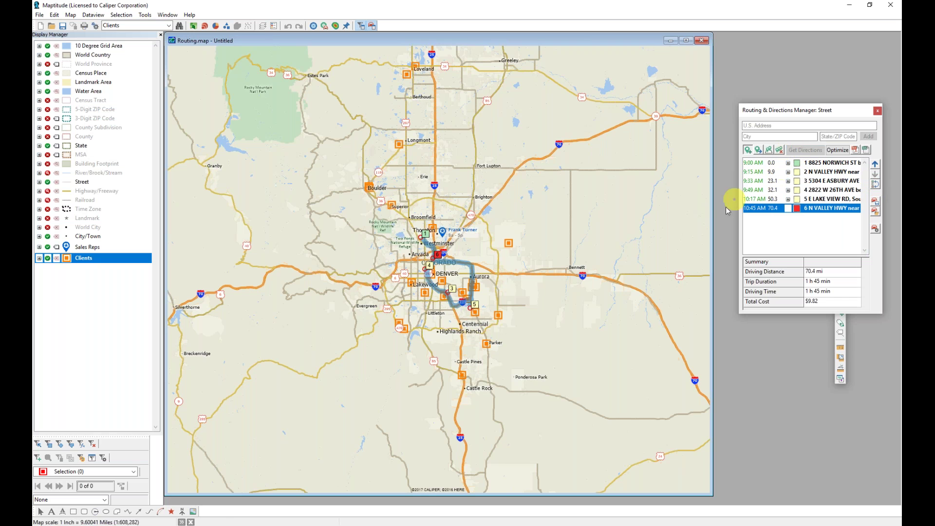
Remove all routes and stops from the routing manager, confirming with Yes
{"action": "mouse_move", "coordinate": [646, 221]}
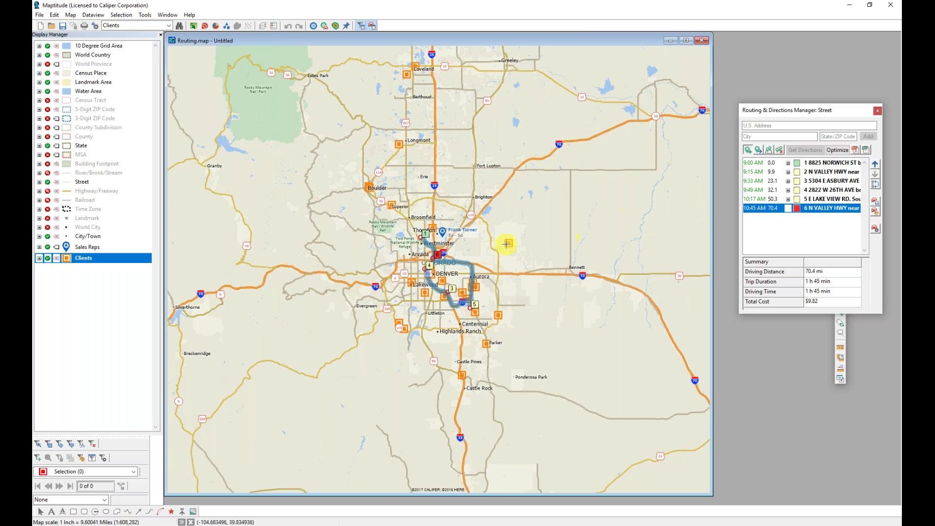
{"action": "mouse_move", "coordinate": [505, 243]}
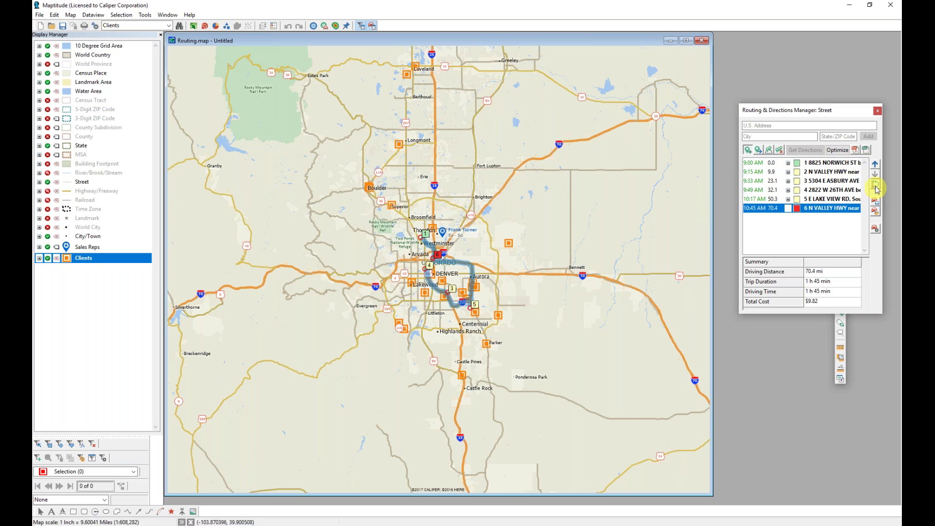
{"action": "left_click", "coordinate": [796, 162]}
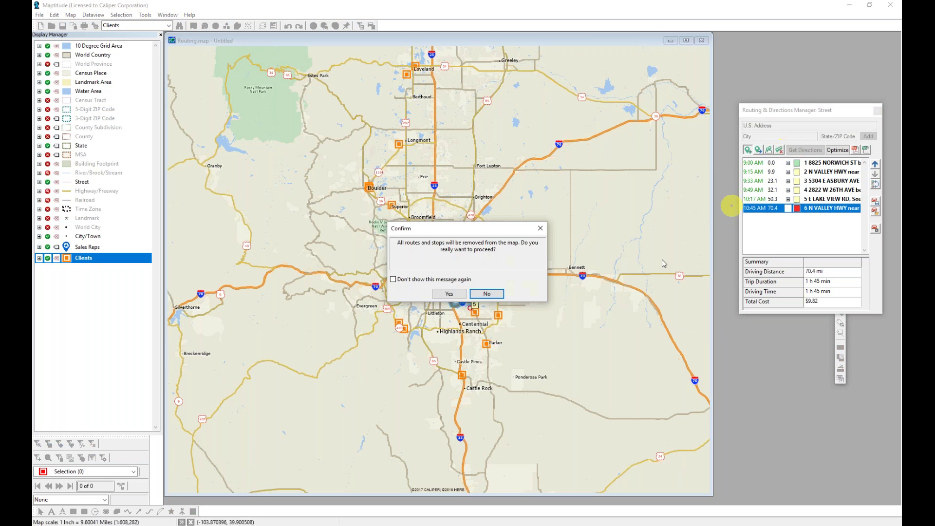
{"action": "left_click", "coordinate": [448, 294]}
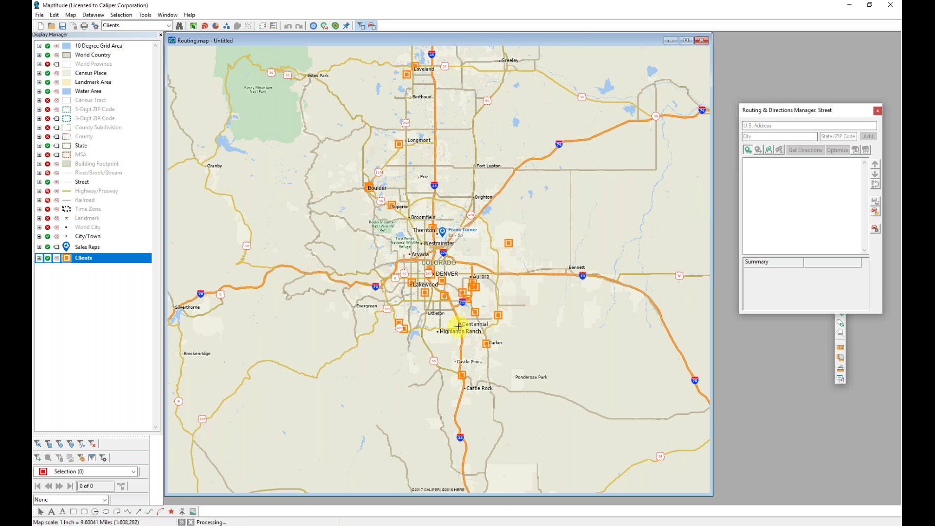
Select client points near Lakewood, Denver, Superior and Thornton, dropping the one east of Thornton
{"action": "mouse_move", "coordinate": [459, 324]}
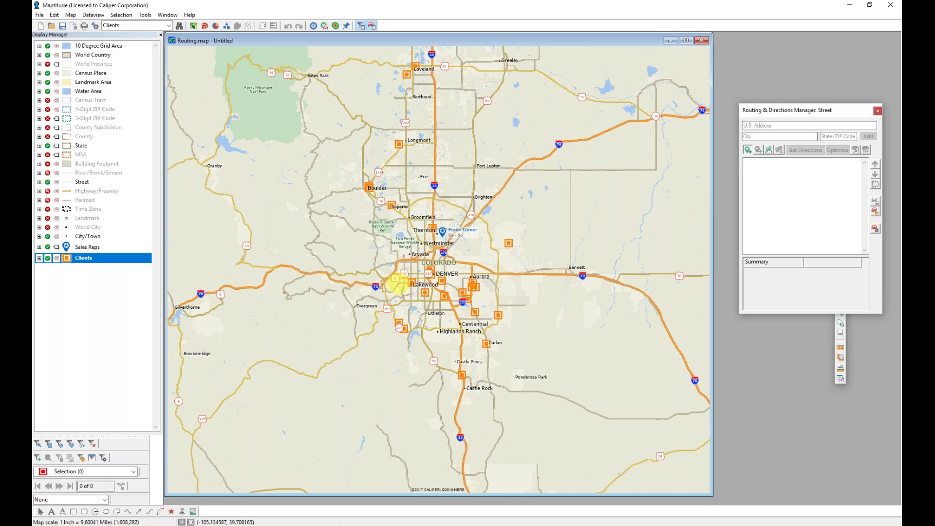
{"action": "mouse_move", "coordinate": [394, 286]}
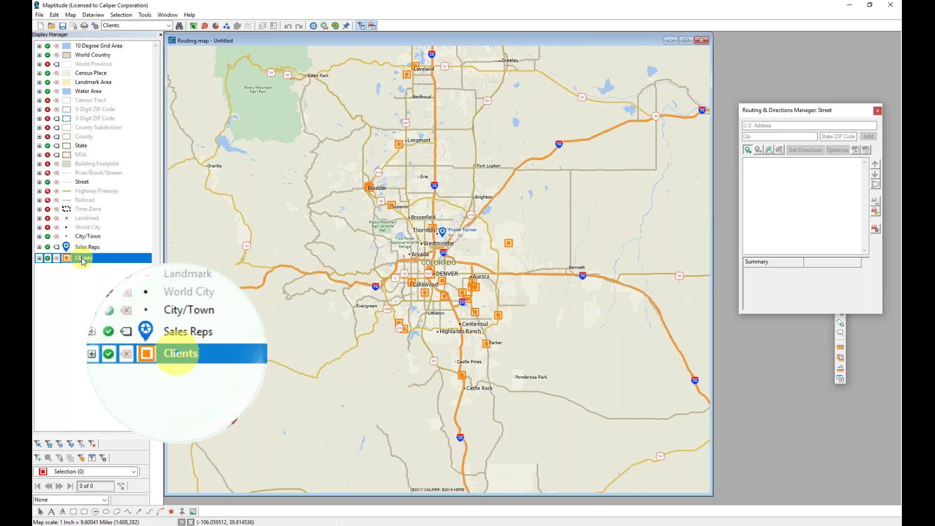
{"action": "left_click", "coordinate": [38, 445]}
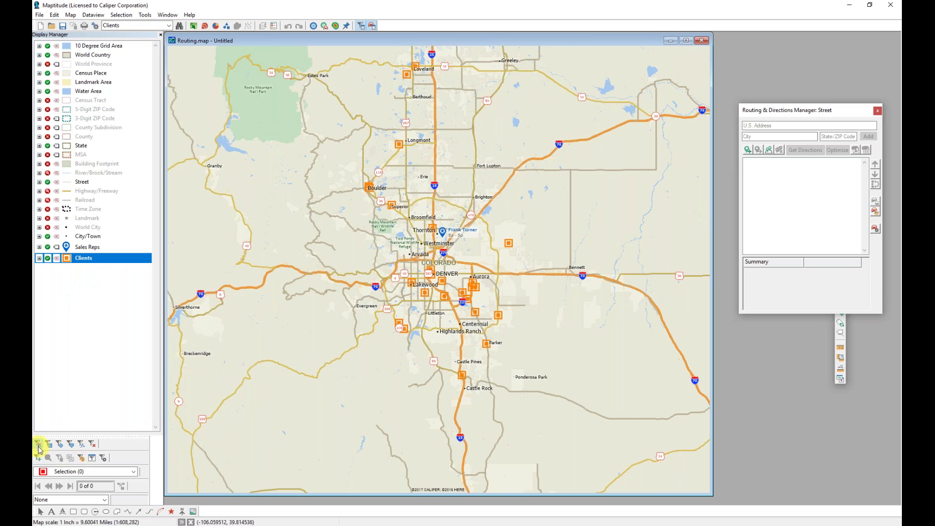
{"action": "left_click", "coordinate": [411, 288]}
{"action": "left_click", "coordinate": [443, 283]}
{"action": "left_click", "coordinate": [508, 242]}
{"action": "left_click", "coordinate": [391, 205]}
{"action": "left_click", "coordinate": [432, 227]}
{"action": "left_click", "coordinate": [424, 293]}
{"action": "left_click", "coordinate": [509, 237]}
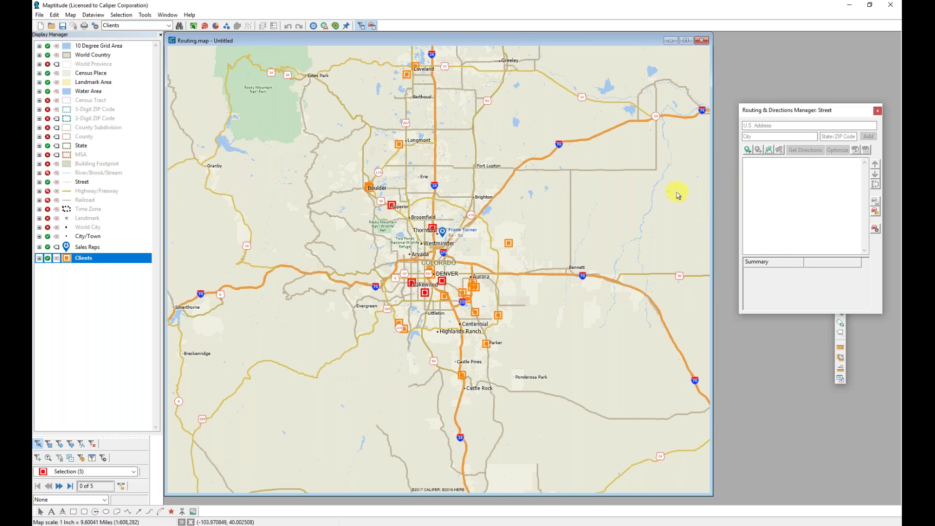
{"action": "left_click", "coordinate": [746, 152]}
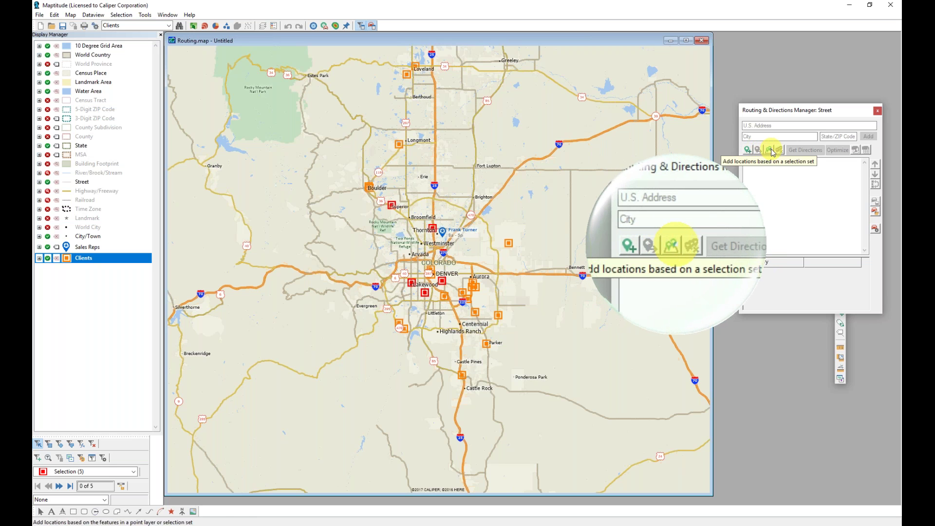
Add the sales rep from the Sales Reps layer as stop 1
{"action": "left_click", "coordinate": [769, 150]}
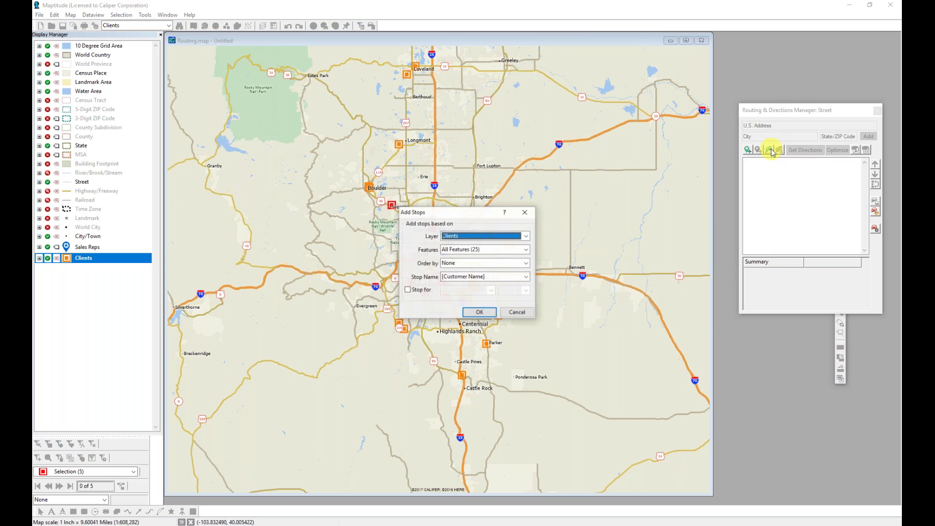
{"action": "left_click", "coordinate": [513, 238]}
{"action": "left_click", "coordinate": [504, 253]}
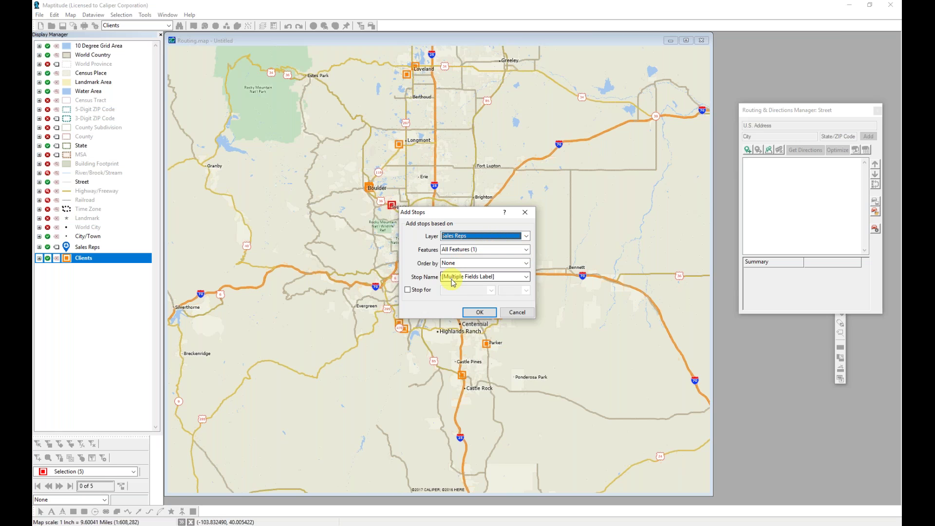
{"action": "left_click", "coordinate": [479, 312]}
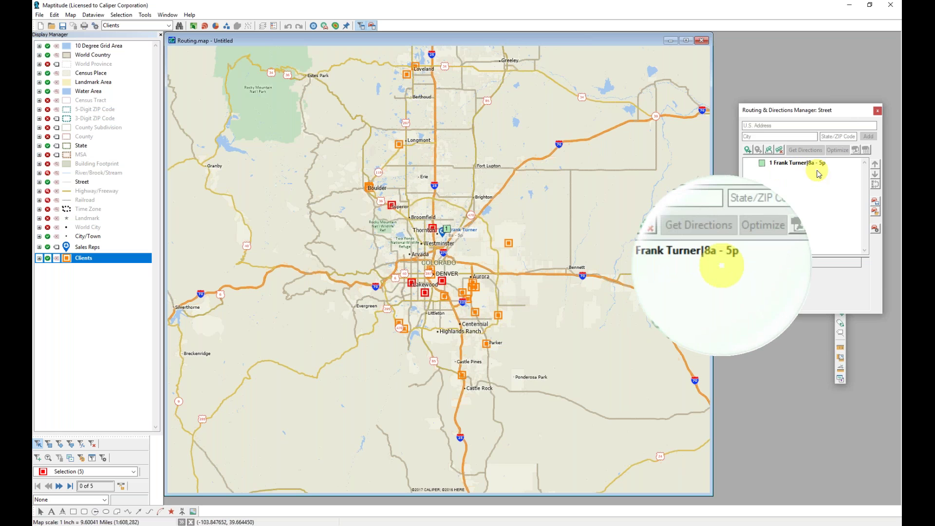
Add the 5 selected Clients features as stops 2 to 6
{"action": "left_click", "coordinate": [769, 151]}
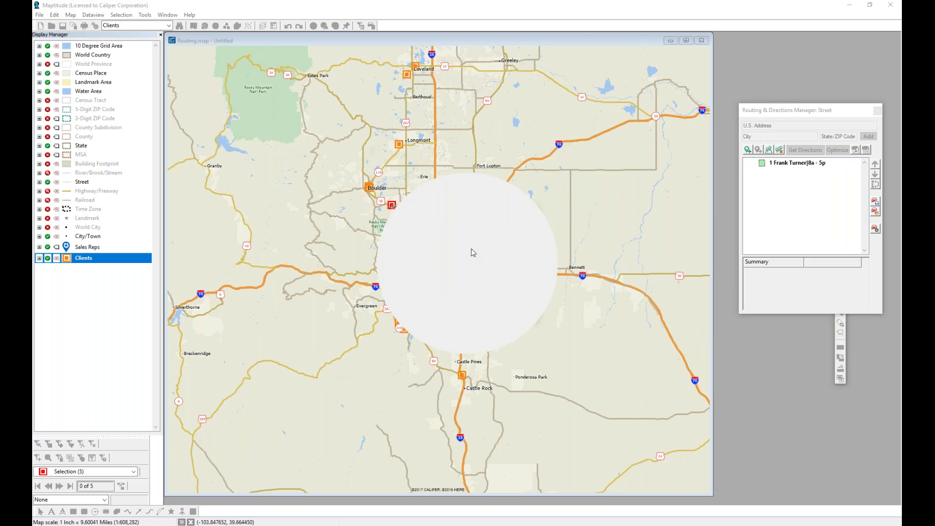
{"action": "left_click", "coordinate": [455, 249]}
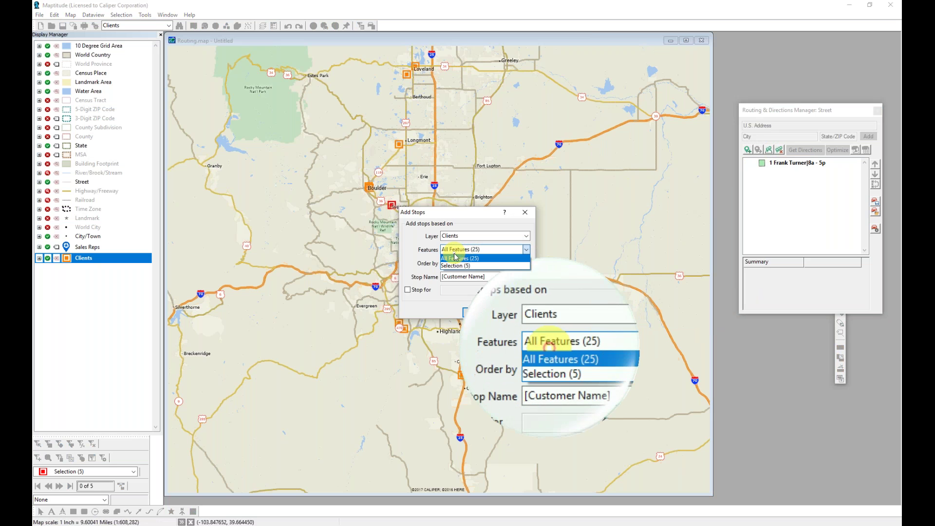
{"action": "left_click", "coordinate": [458, 265]}
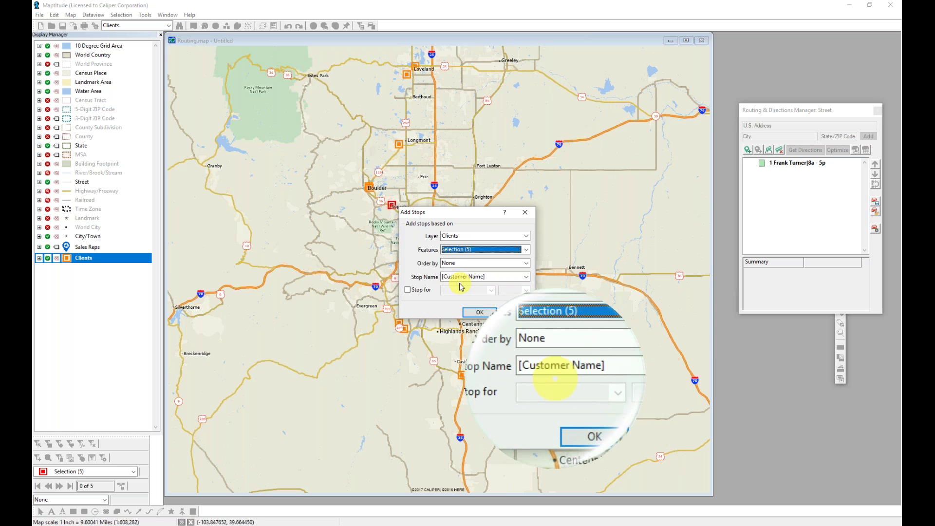
{"action": "left_click", "coordinate": [477, 315]}
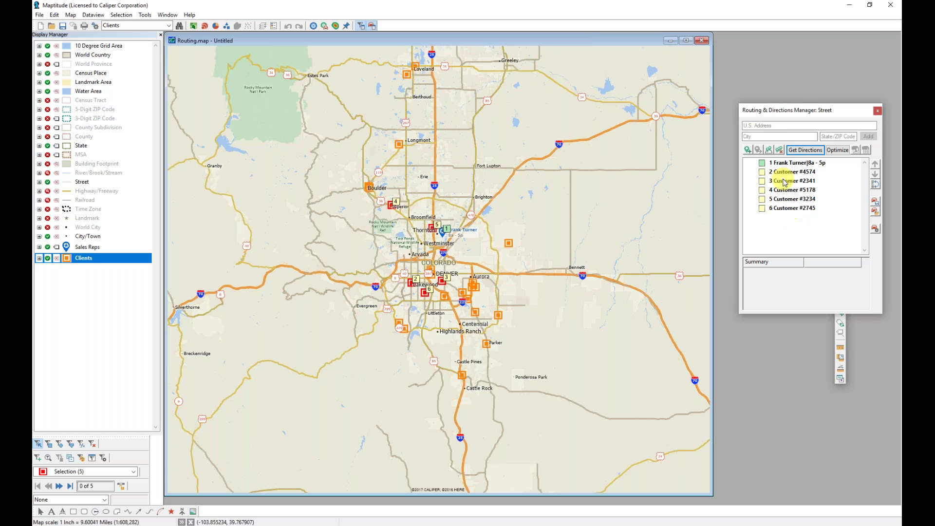
Enter a street address and its ZIP code and add it as a new stop
{"action": "left_click", "coordinate": [760, 123]}
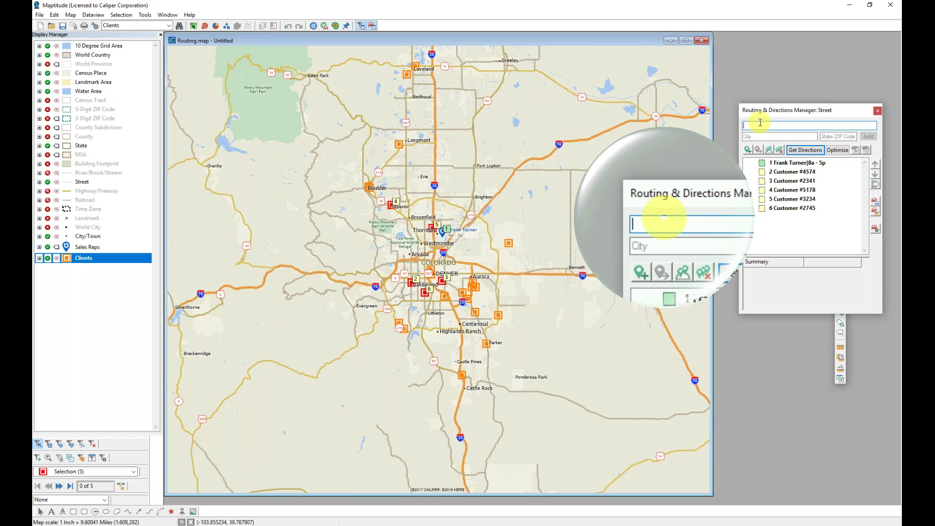
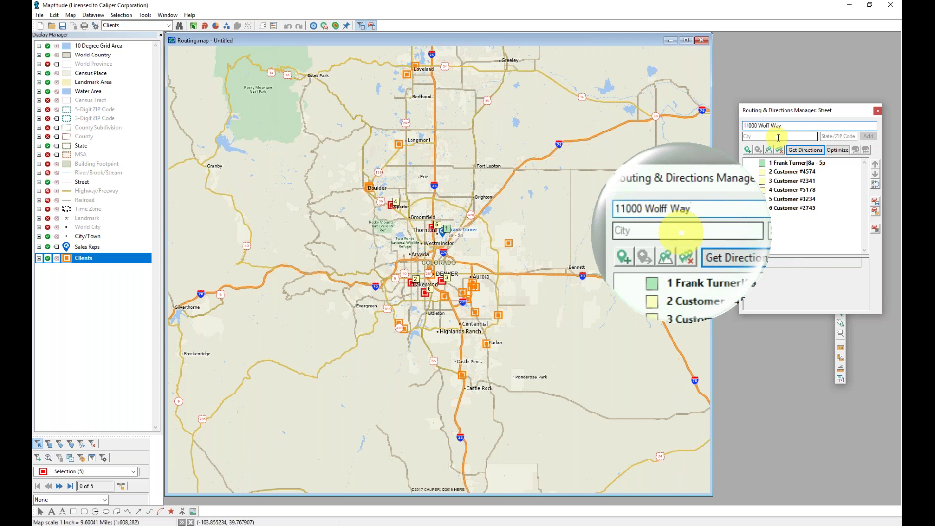
{"action": "left_click", "coordinate": [835, 135]}
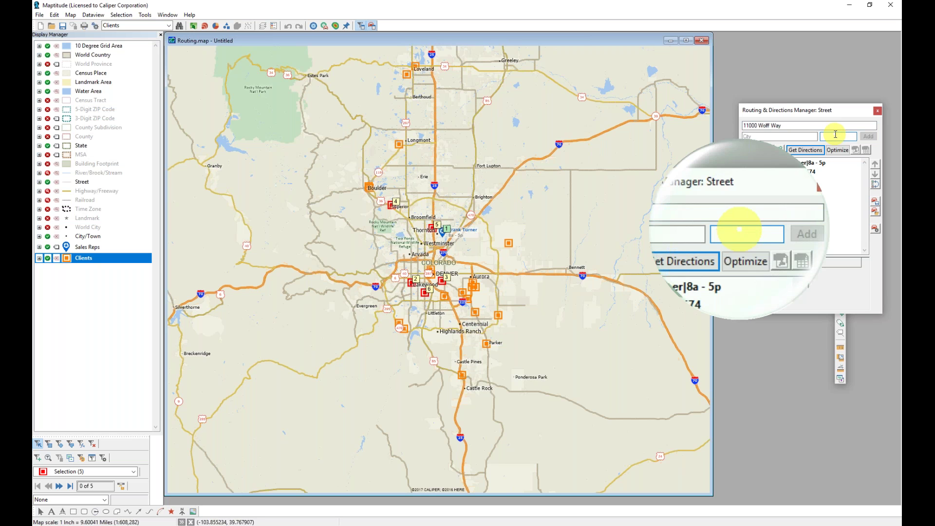
{"action": "type", "text": "80031"}
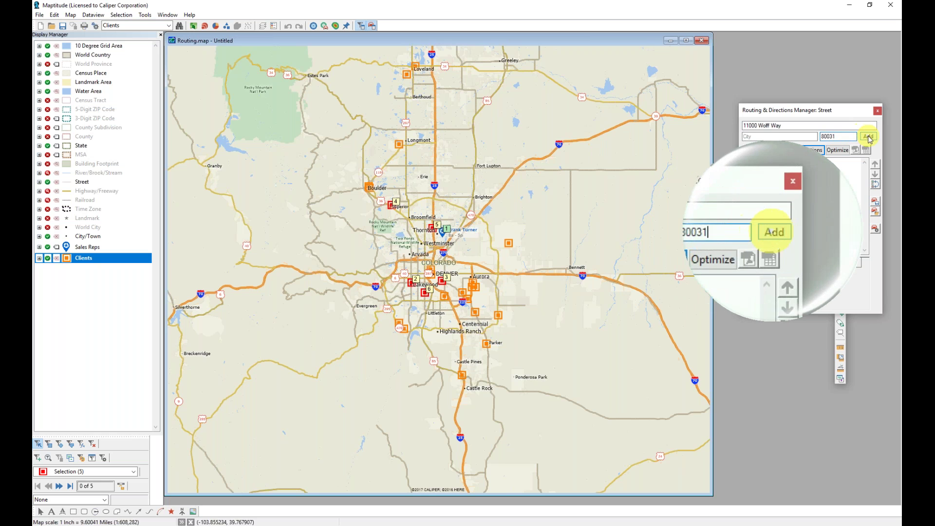
{"action": "left_click", "coordinate": [868, 136]}
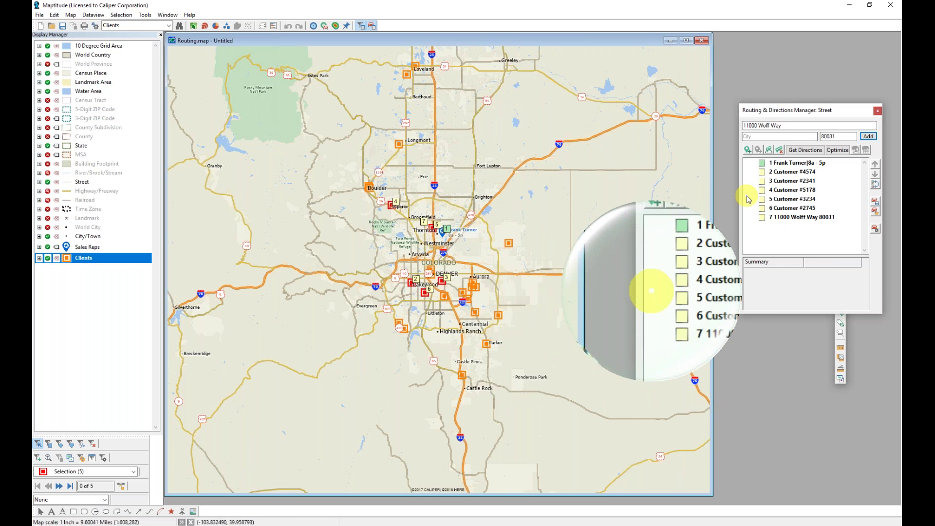
Make stop 1 the route's end and get directions for the 113.0 mi, 2 h 57 min, $16.53 round trip
{"action": "right_click", "coordinate": [794, 164]}
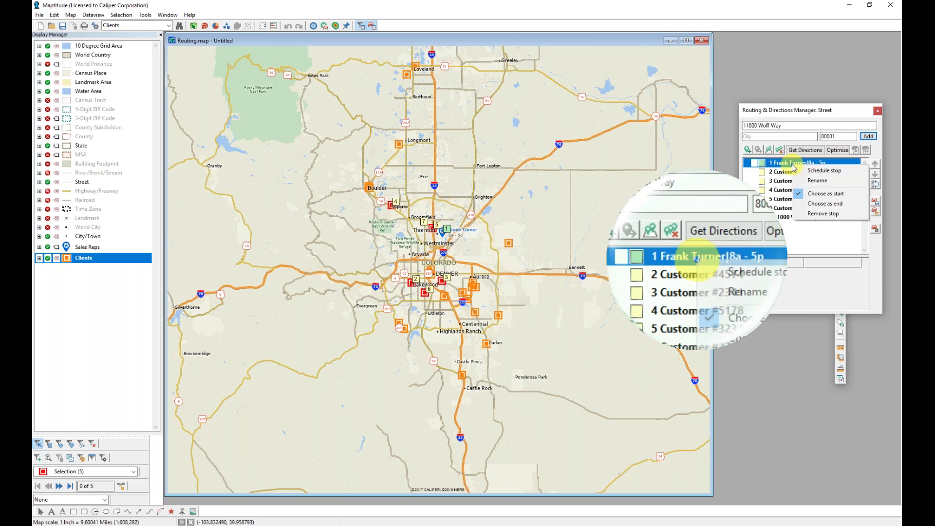
{"action": "left_click", "coordinate": [823, 203]}
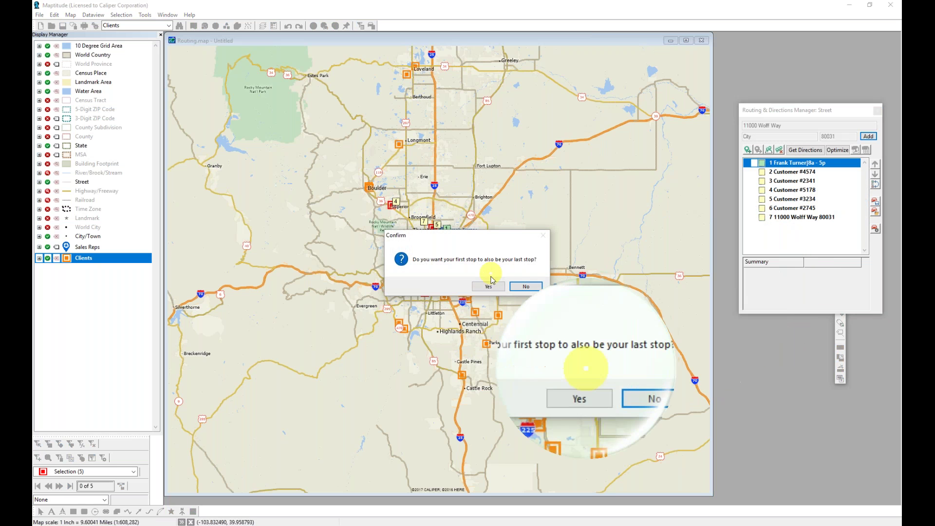
{"action": "left_click", "coordinate": [488, 286]}
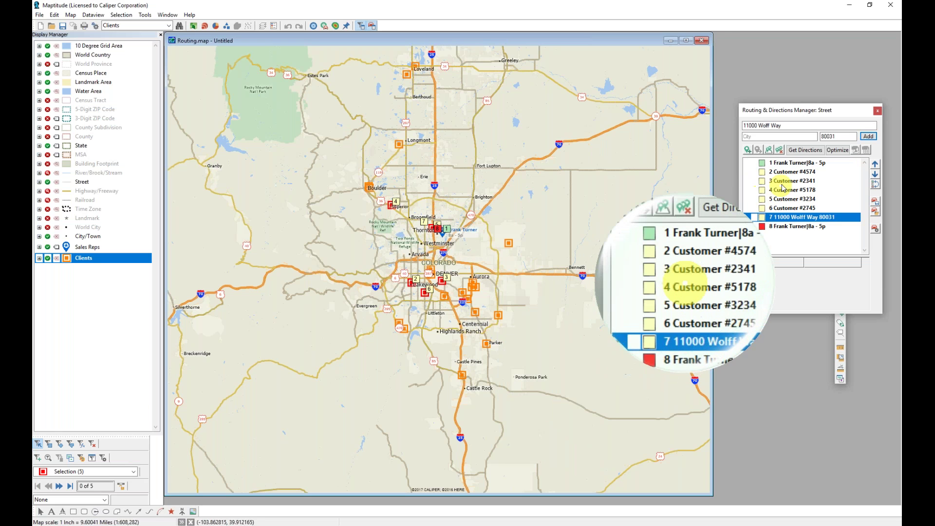
{"action": "left_click", "coordinate": [802, 152]}
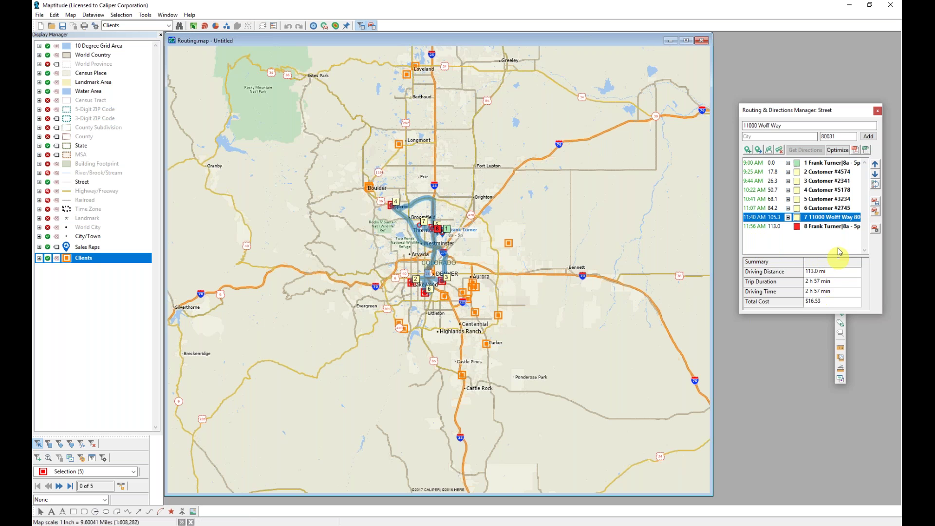
Expand the directions under stops 1 and 2, showing the 17.8 mi Milwaukee Ct to W Alameda Ave leg
{"action": "left_click", "coordinate": [788, 164]}
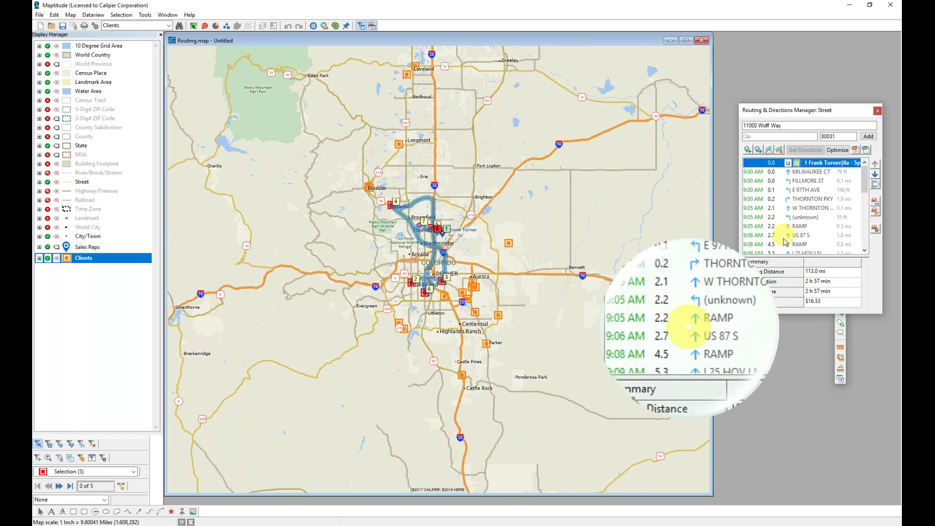
{"action": "scroll", "coordinate": [785, 231], "scroll_direction": "down", "scroll_amount": 2}
{"action": "scroll", "coordinate": [781, 238], "scroll_direction": "down", "scroll_amount": 3}
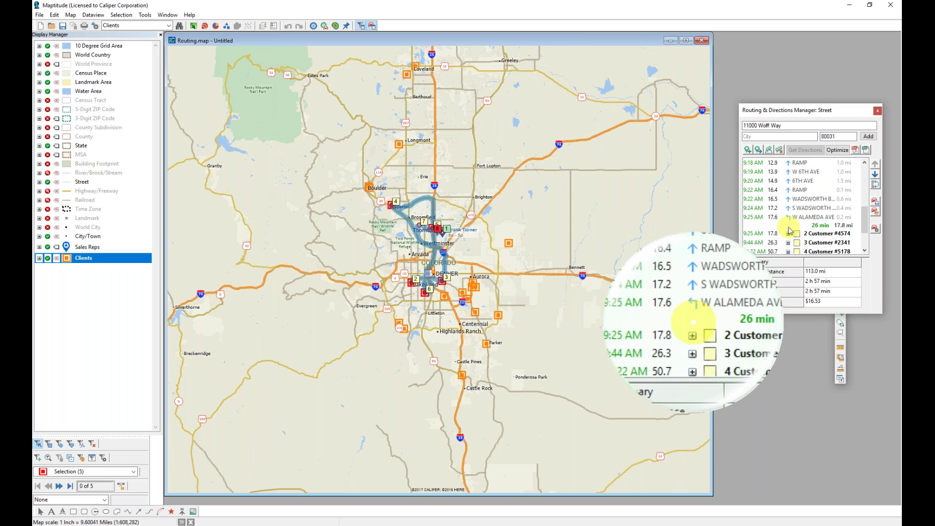
{"action": "left_click", "coordinate": [789, 234]}
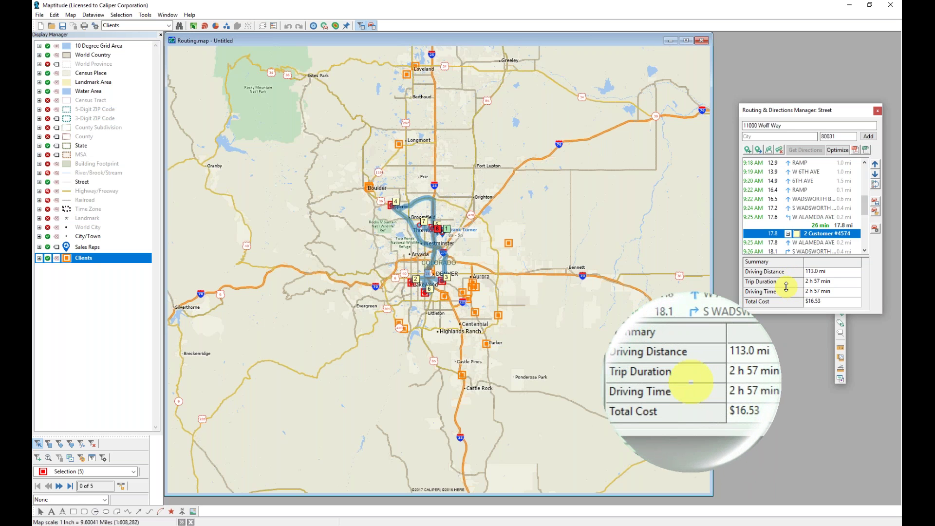
Review the Driving Speeds and Itinerary settings in Route Options, then cancel without changes
{"action": "left_click", "coordinate": [875, 230]}
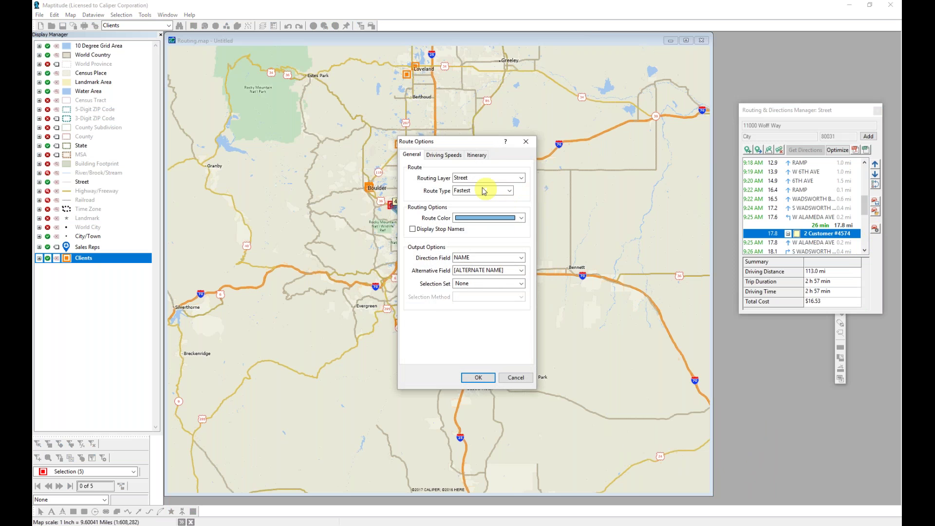
{"action": "left_click", "coordinate": [443, 155]}
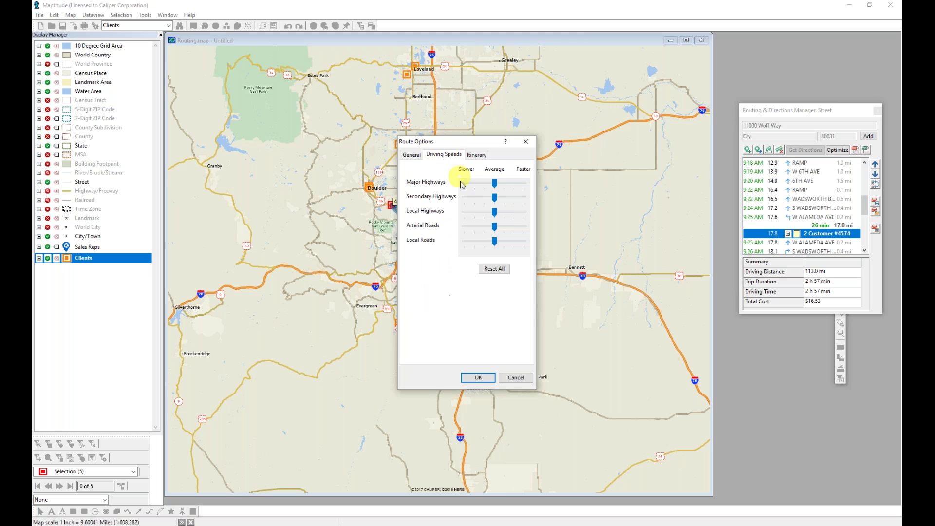
{"action": "left_click", "coordinate": [477, 156]}
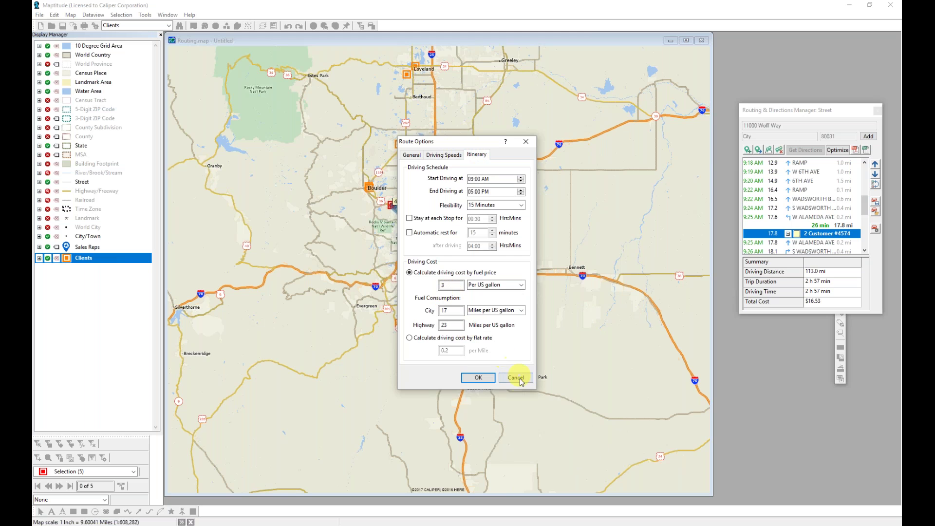
{"action": "left_click", "coordinate": [517, 378]}
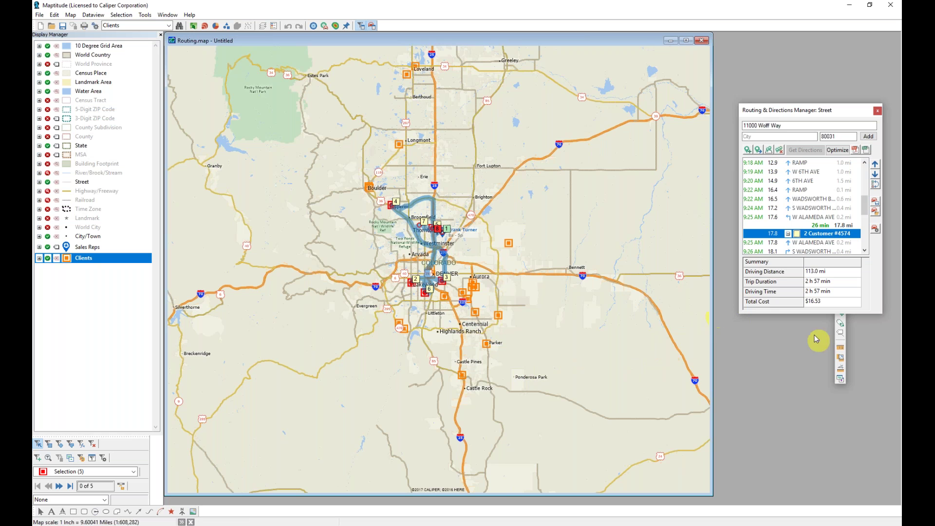
Optimize the stop order, cutting the round trip to 71.6 mi, 2 h 6 min and $10.89
{"action": "left_click", "coordinate": [837, 151]}
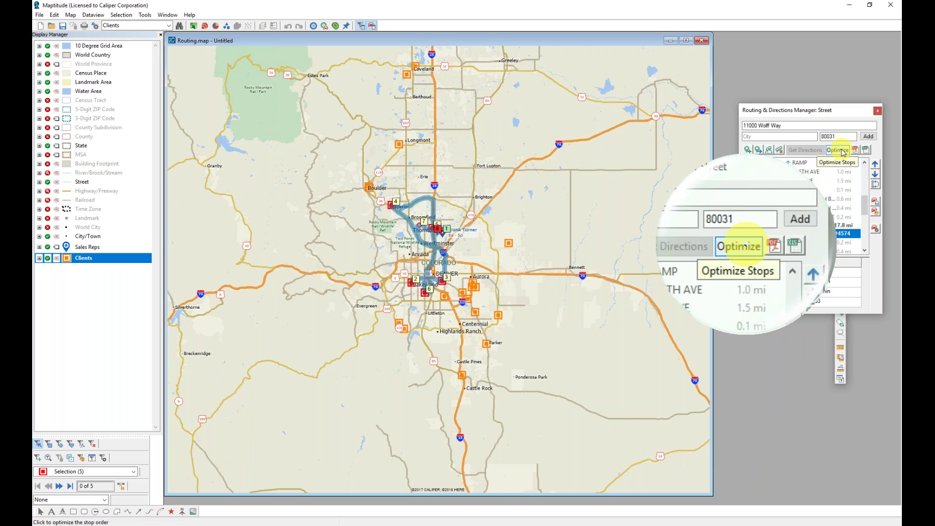
{"action": "left_click", "coordinate": [842, 152]}
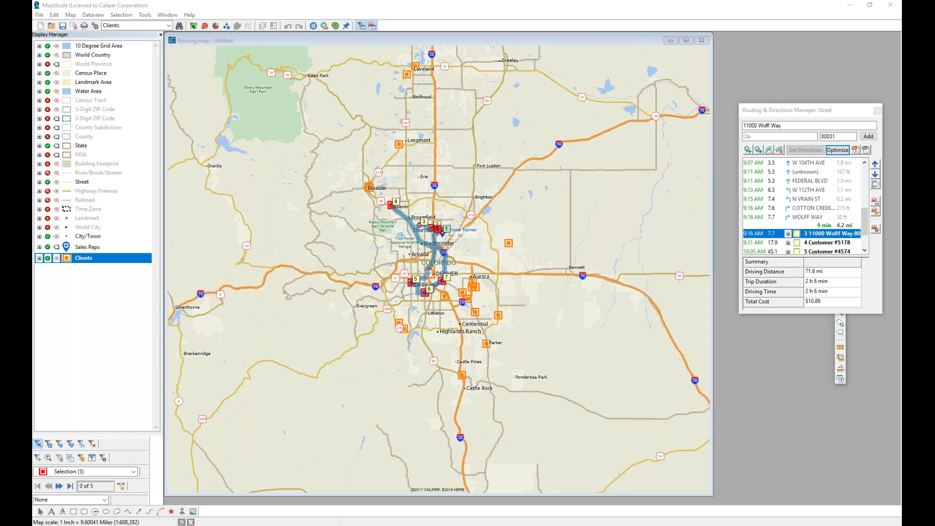
{"action": "left_click", "coordinate": [763, 235]}
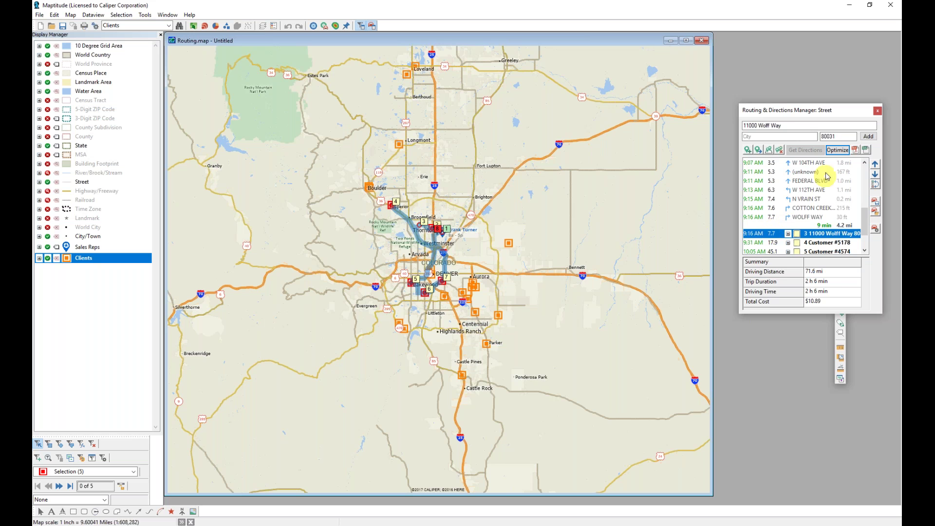
Generate the 14-page directions PDF, review it through to the Route Summary page, and close it
{"action": "left_click", "coordinate": [855, 150]}
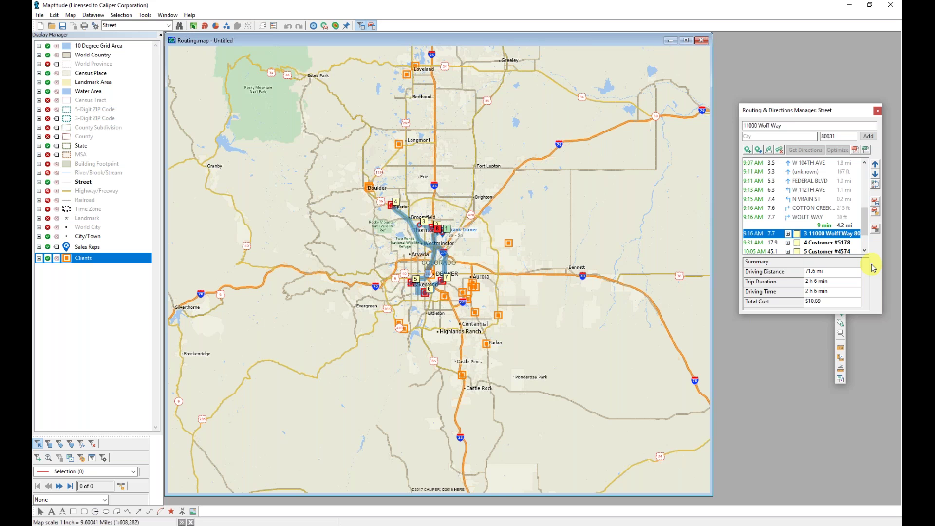
{"action": "left_click", "coordinate": [870, 263]}
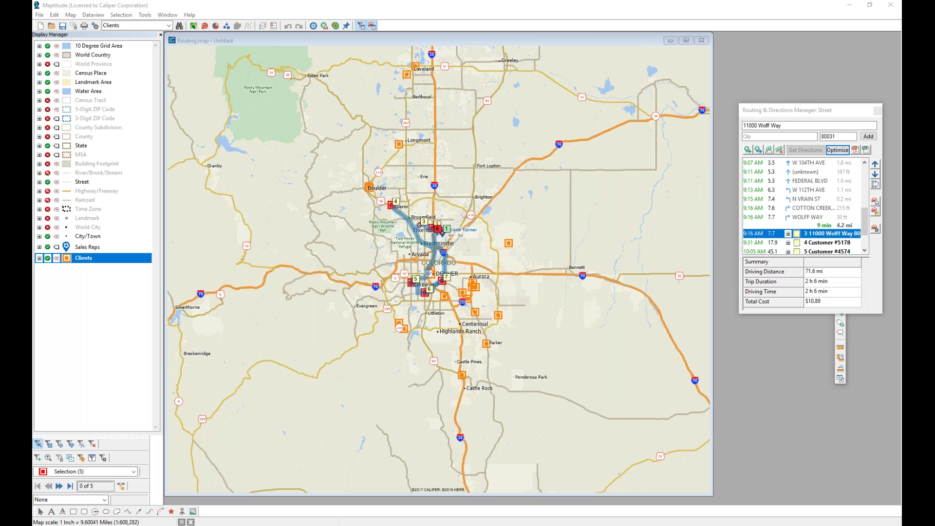
{"action": "left_click_drag", "start_coordinate": [896, 50], "coordinate": [453, 26]}
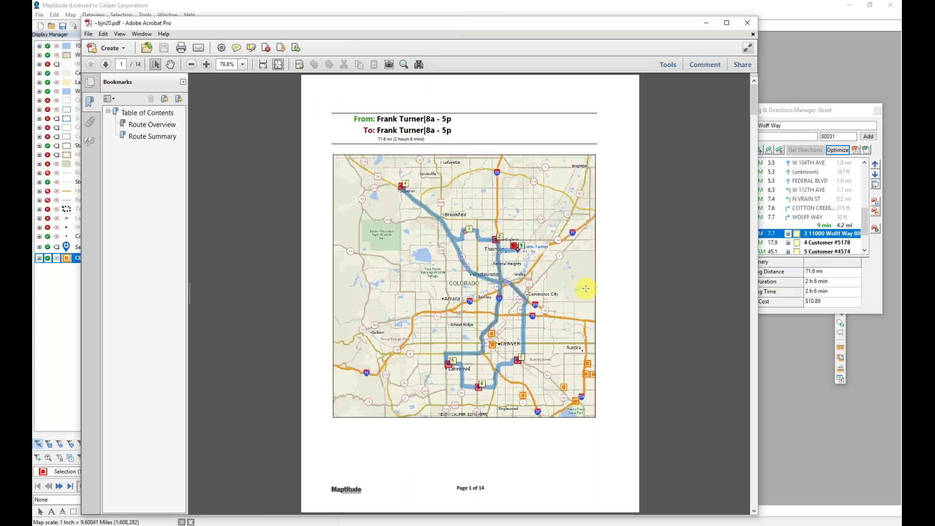
{"action": "scroll", "coordinate": [585, 288], "scroll_direction": "down", "scroll_amount": 2}
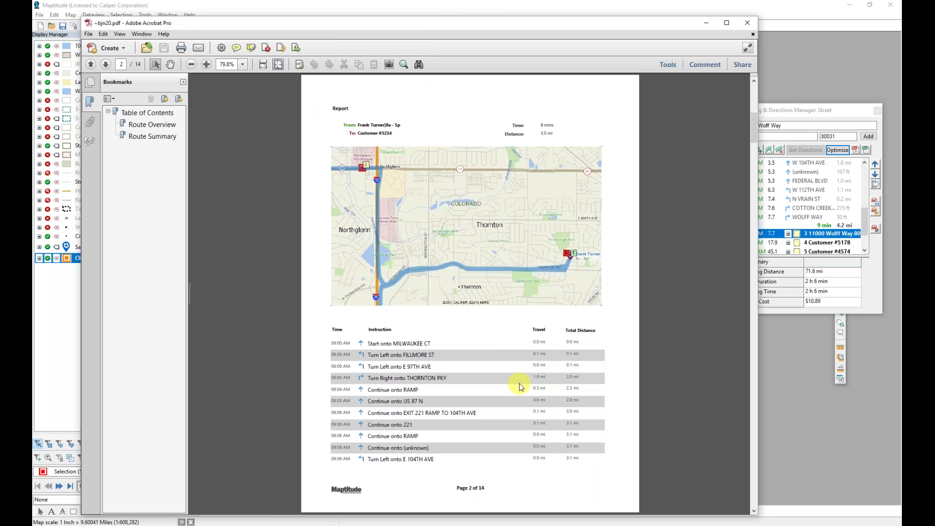
{"action": "scroll", "coordinate": [519, 384], "scroll_direction": "down", "scroll_amount": 2}
{"action": "scroll", "coordinate": [519, 385], "scroll_direction": "down", "scroll_amount": 15}
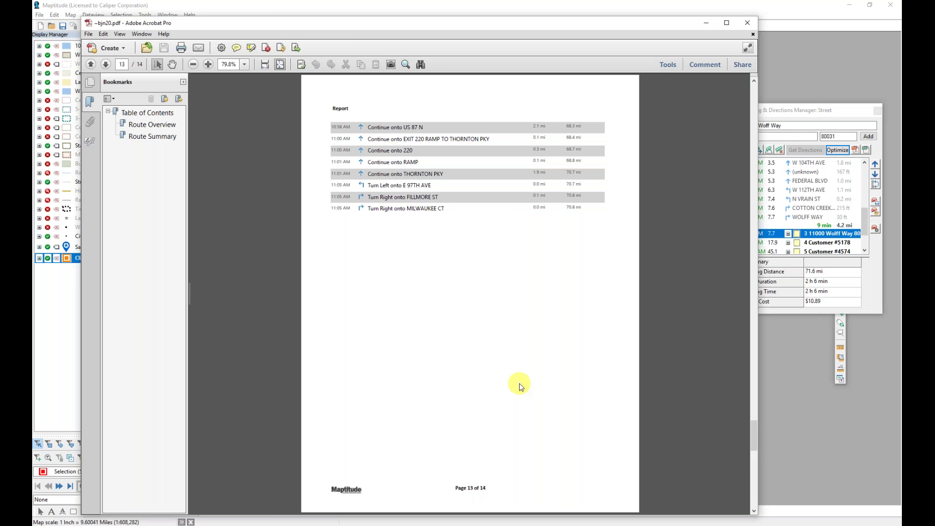
{"action": "scroll", "coordinate": [519, 385], "scroll_direction": "down", "scroll_amount": 2}
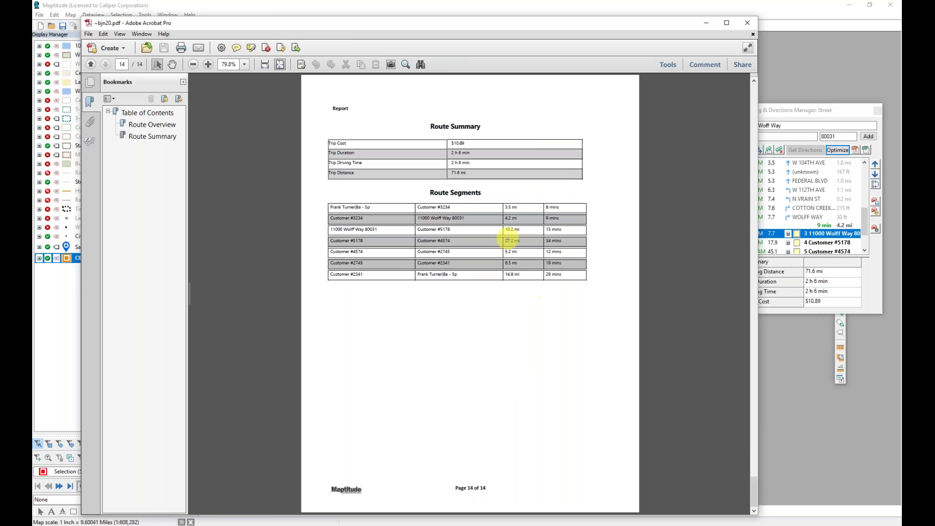
{"action": "left_click", "coordinate": [744, 25]}
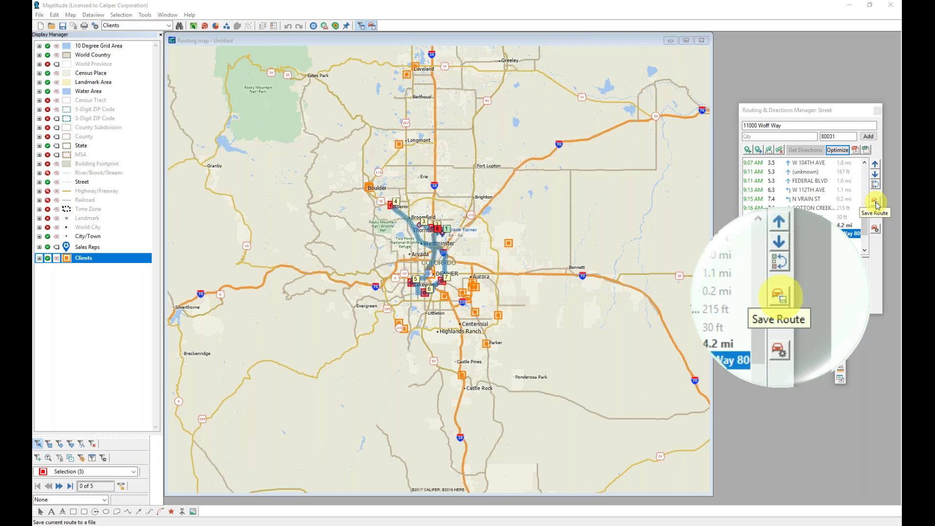
Save the optimized route as the route file '5 stops' in the Training folder
{"action": "left_click", "coordinate": [875, 202]}
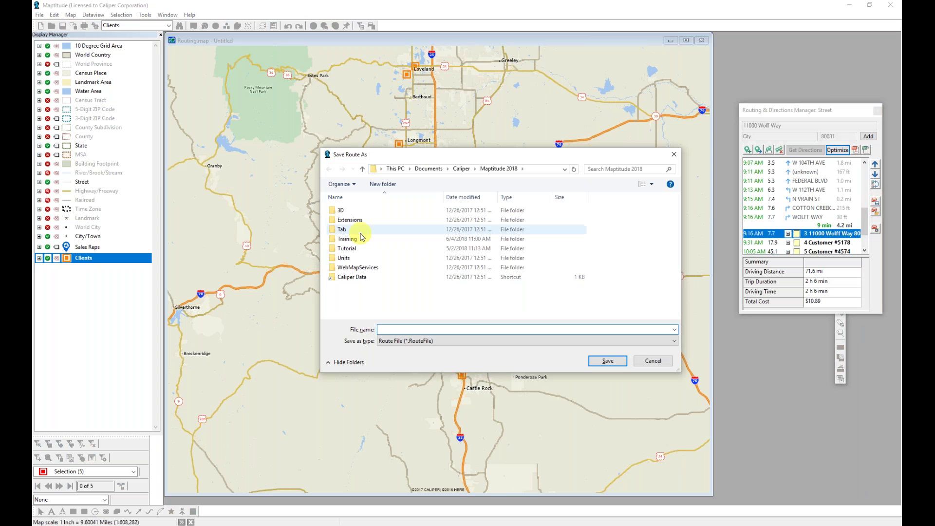
{"action": "double_click", "coordinate": [346, 238]}
{"action": "left_click", "coordinate": [441, 329]}
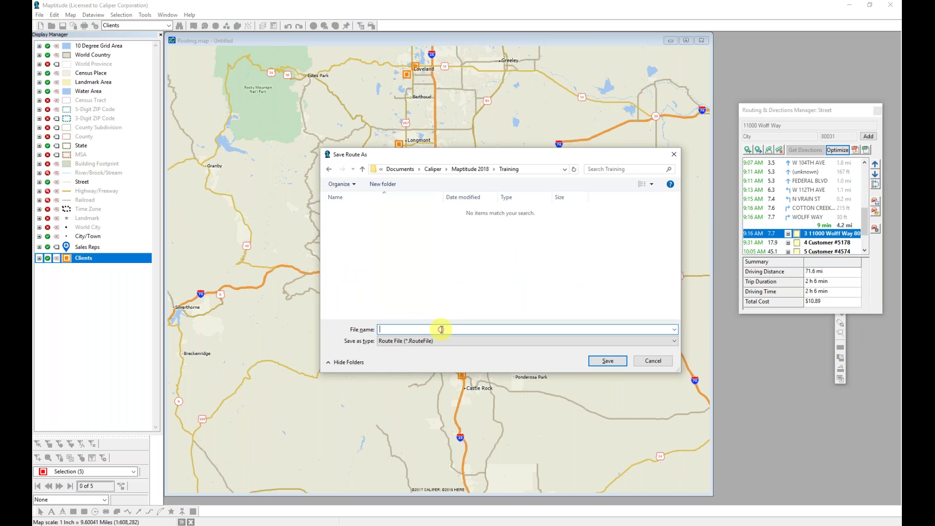
{"action": "type", "text": "5 stops"}
{"action": "key", "text": "Return"}
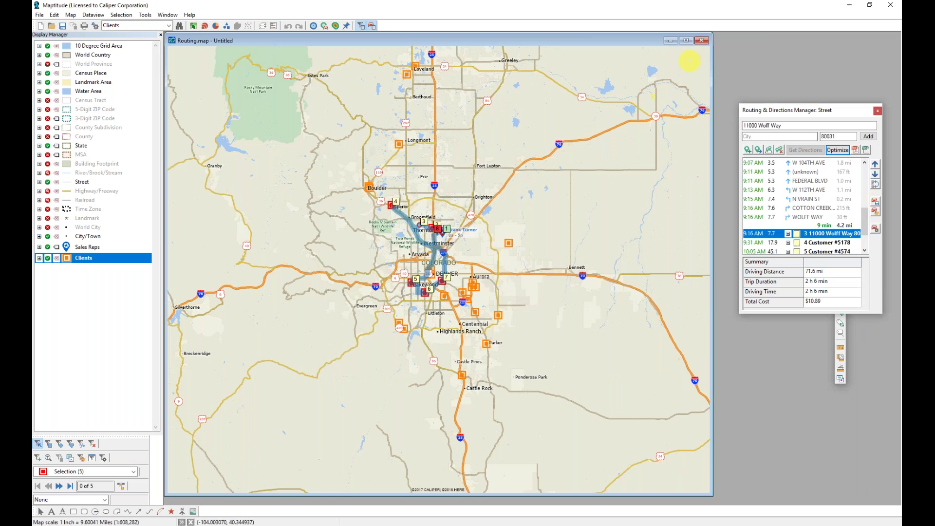
Close Routing.map without saving, reopen it from Recent Files, and enlarge the map window
{"action": "left_click", "coordinate": [702, 41]}
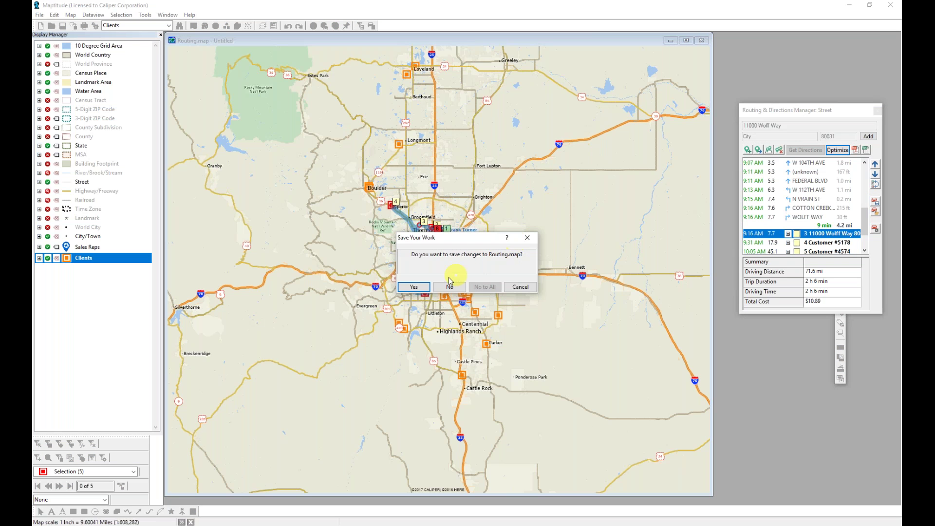
{"action": "left_click", "coordinate": [450, 287]}
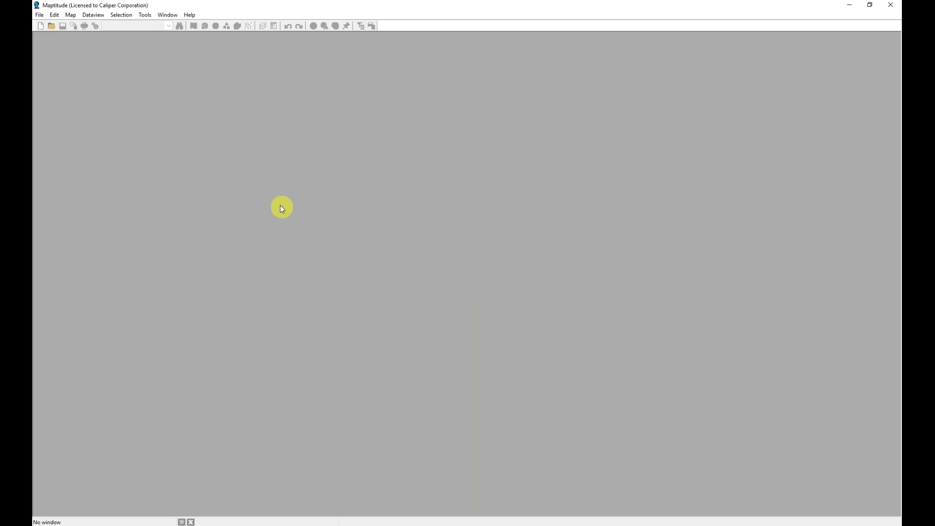
{"action": "left_click", "coordinate": [39, 14]}
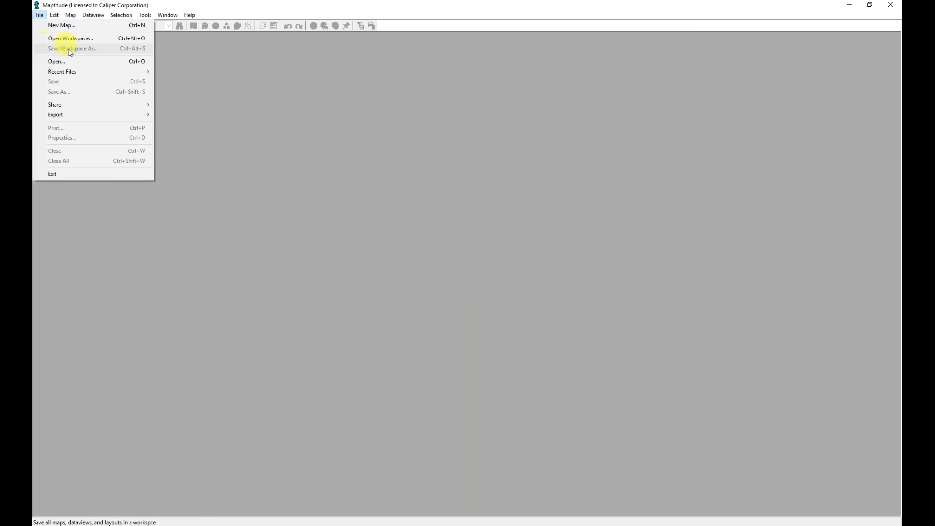
{"action": "mouse_move", "coordinate": [73, 71]}
{"action": "left_click", "coordinate": [190, 71]}
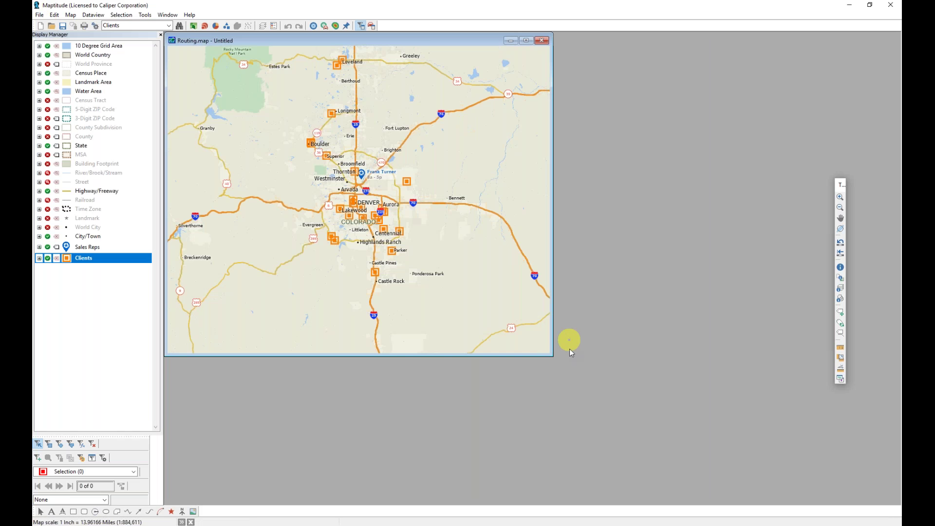
{"action": "left_click_drag", "start_coordinate": [552, 357], "coordinate": [771, 481]}
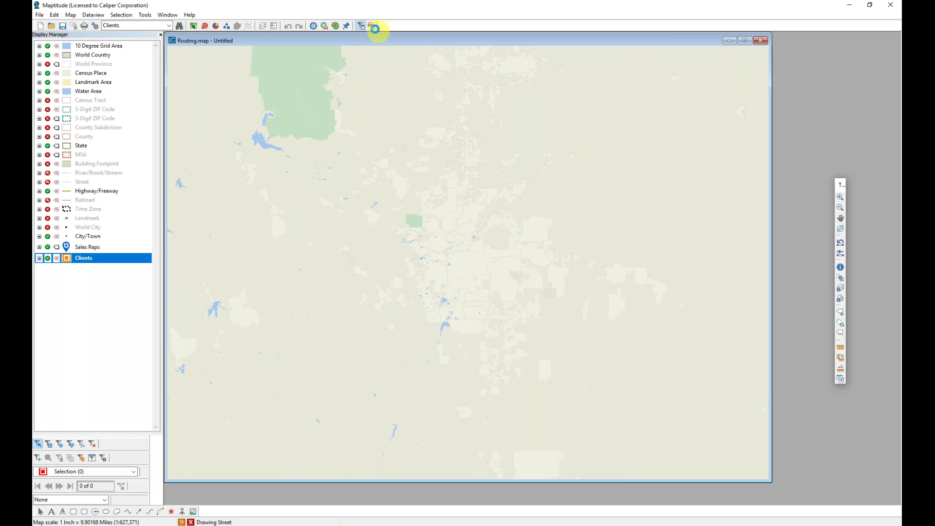
Start routing and load the saved '5 stops.RouteFile' with its 8 stops and route options
{"action": "left_click", "coordinate": [372, 26]}
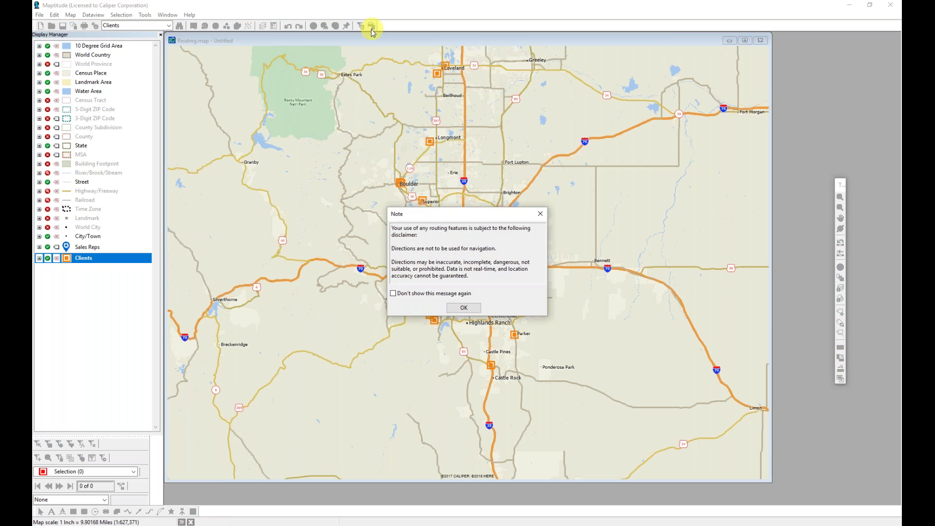
{"action": "left_click", "coordinate": [464, 308]}
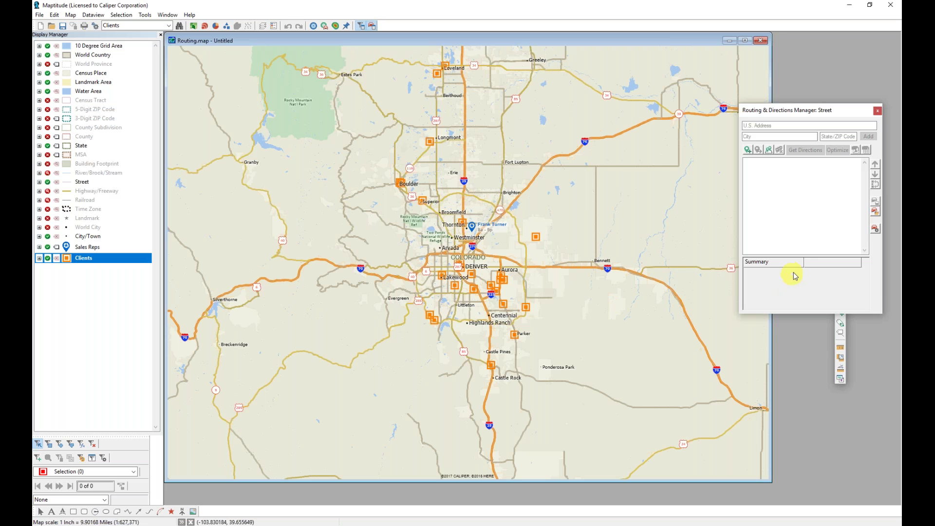
{"action": "left_click", "coordinate": [878, 214]}
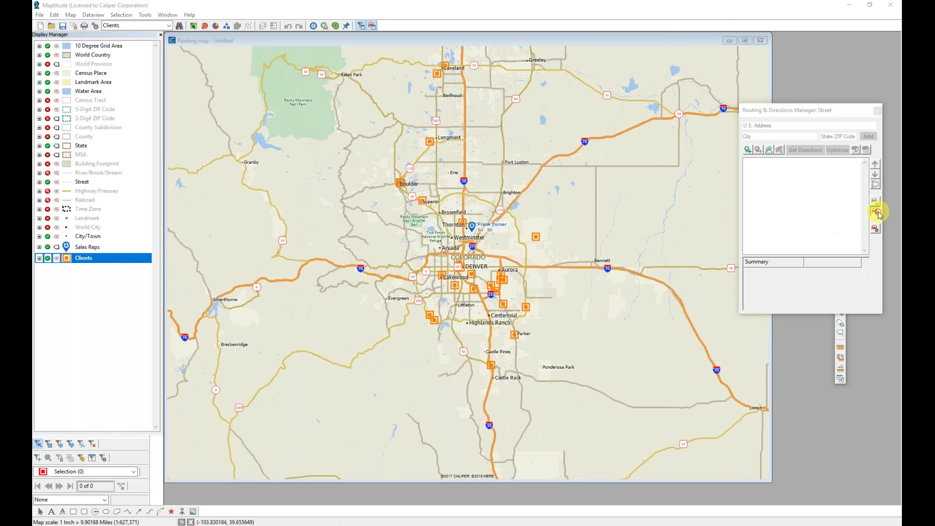
{"action": "left_click", "coordinate": [347, 211]}
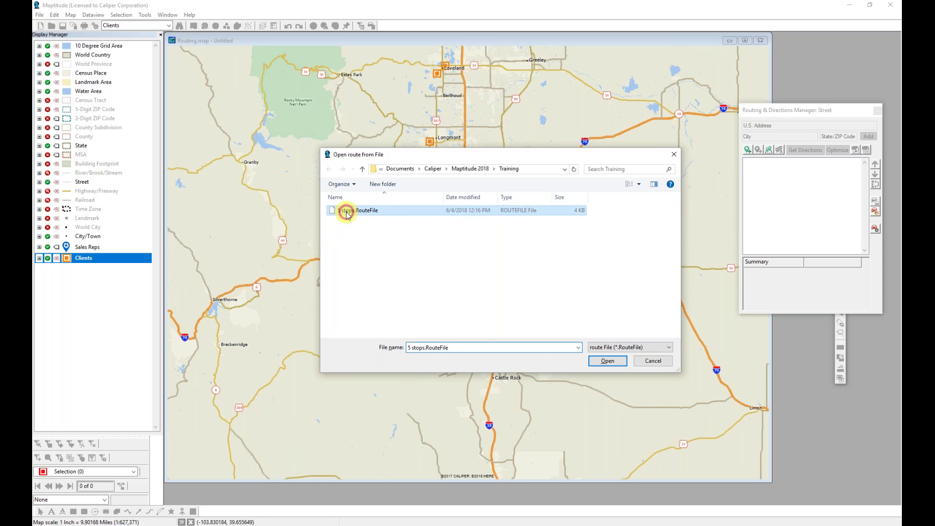
{"action": "double_click", "coordinate": [346, 211]}
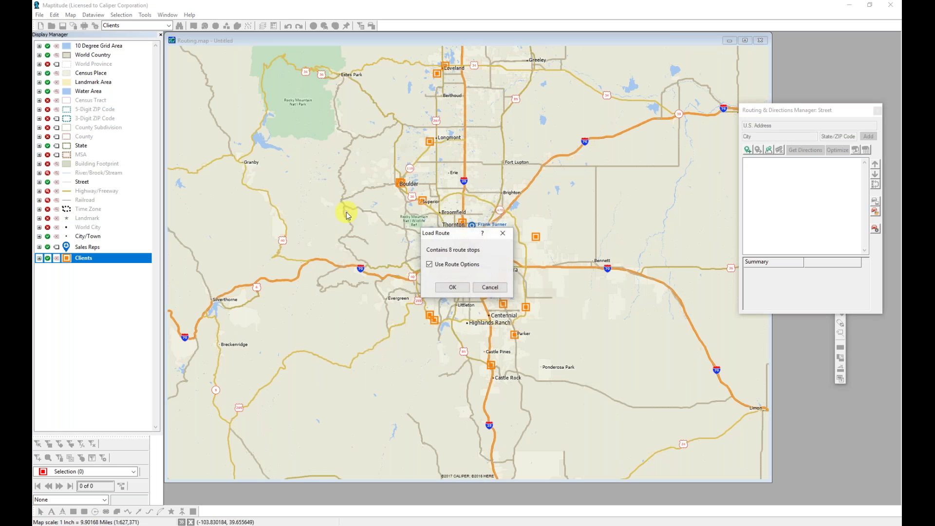
{"action": "left_click", "coordinate": [458, 290]}
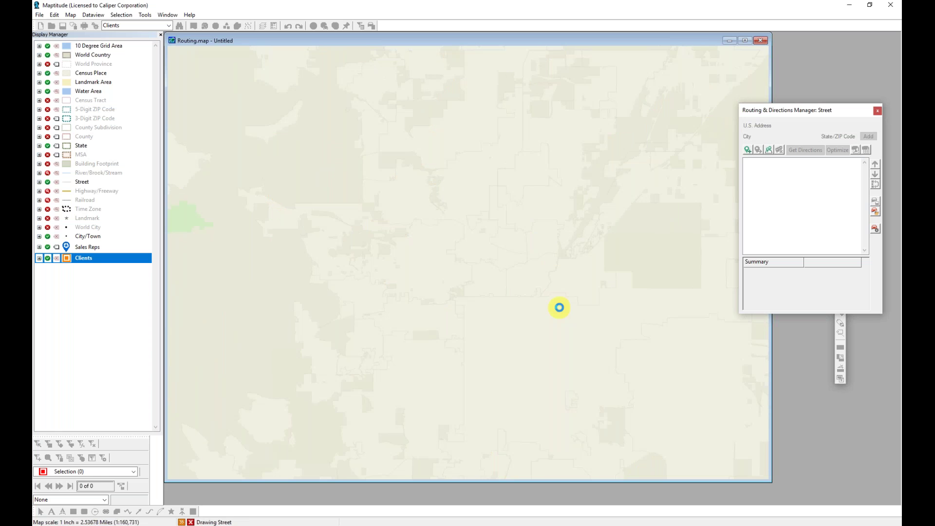